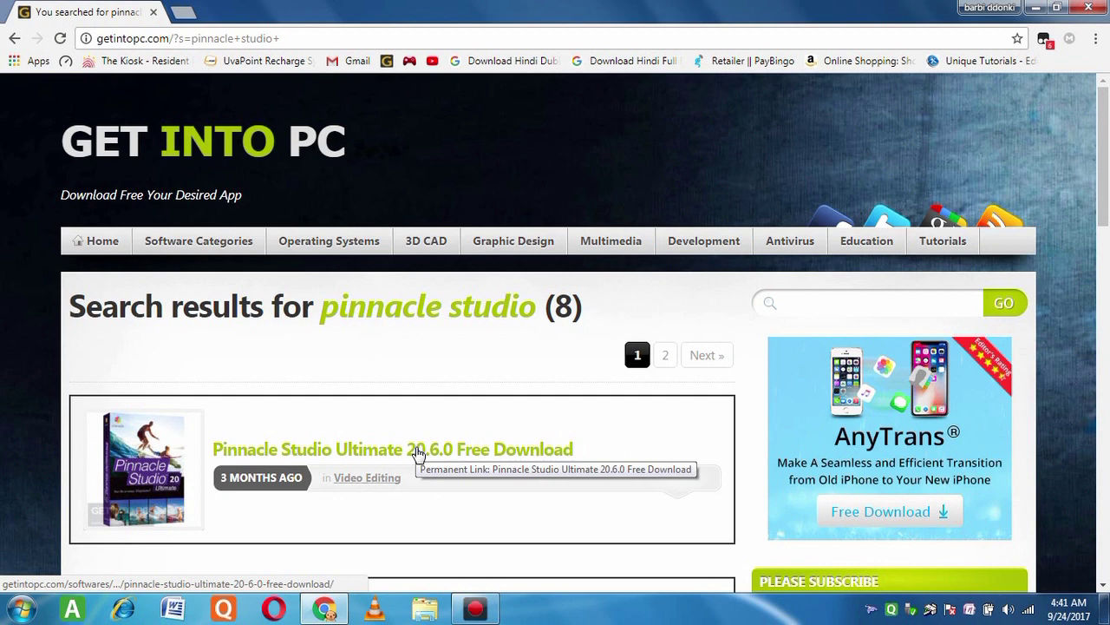
Open the Pinnacle Studio Ultimate 20.6.0 page from the search results and start the installer download.
{"action": "left_click", "coordinate": [417, 453]}
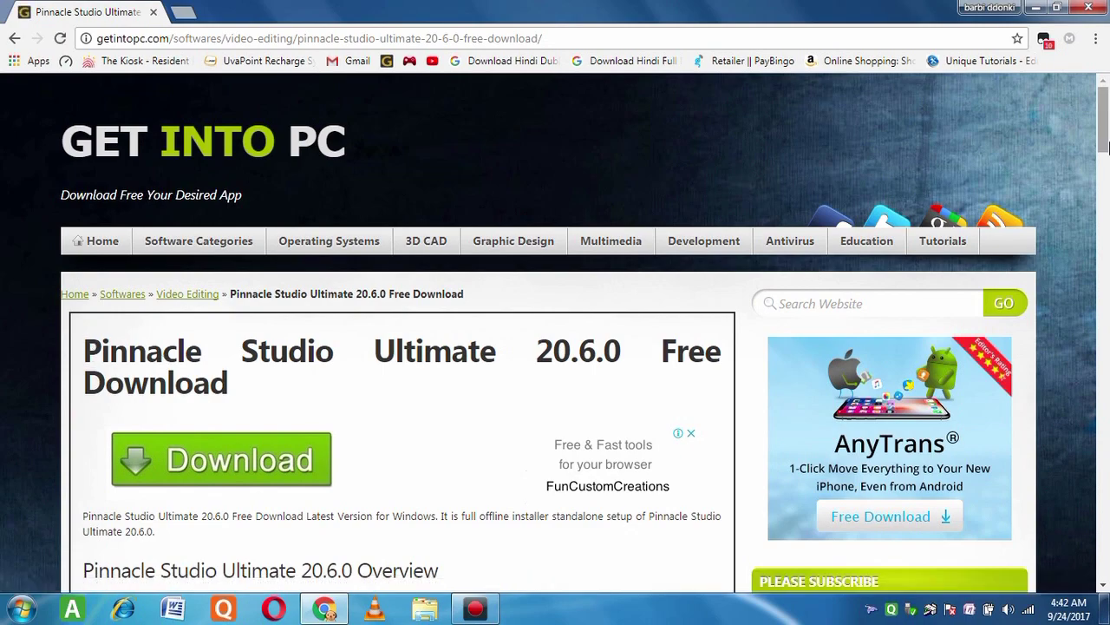
{"action": "left_click_drag", "start_coordinate": [1104, 139], "coordinate": [1105, 434]}
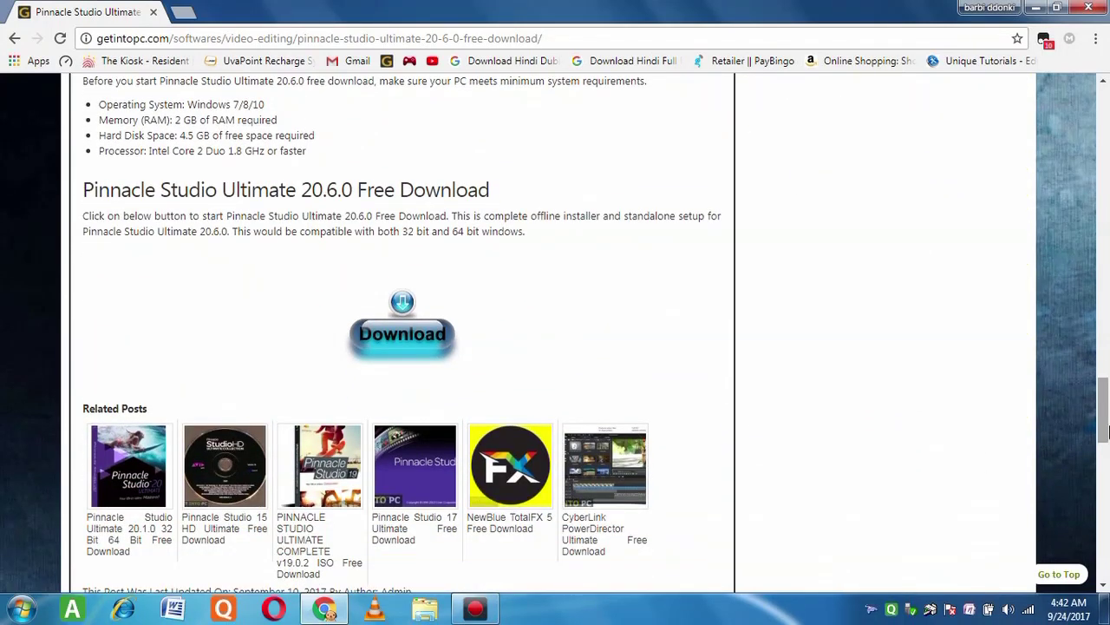
{"action": "left_click", "coordinate": [421, 323]}
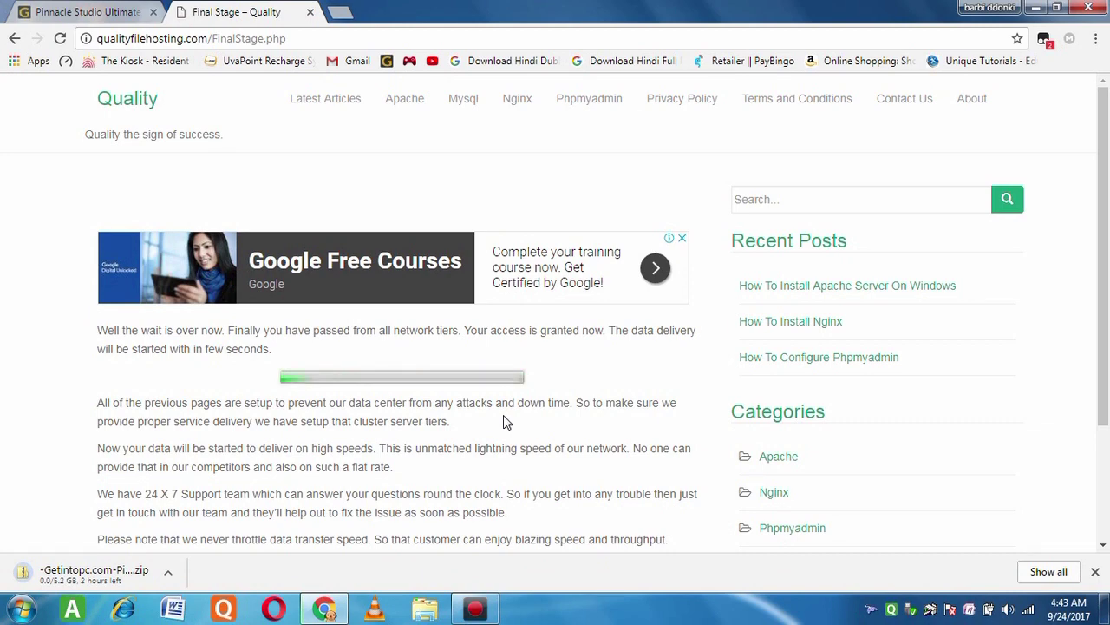
Show the desktop, open the INDIA folder maximized, and go to MARKIT PLACE > New folder (3) > v.
{"action": "key", "text": "super+d"}
{"action": "double_click", "coordinate": [28, 31]}
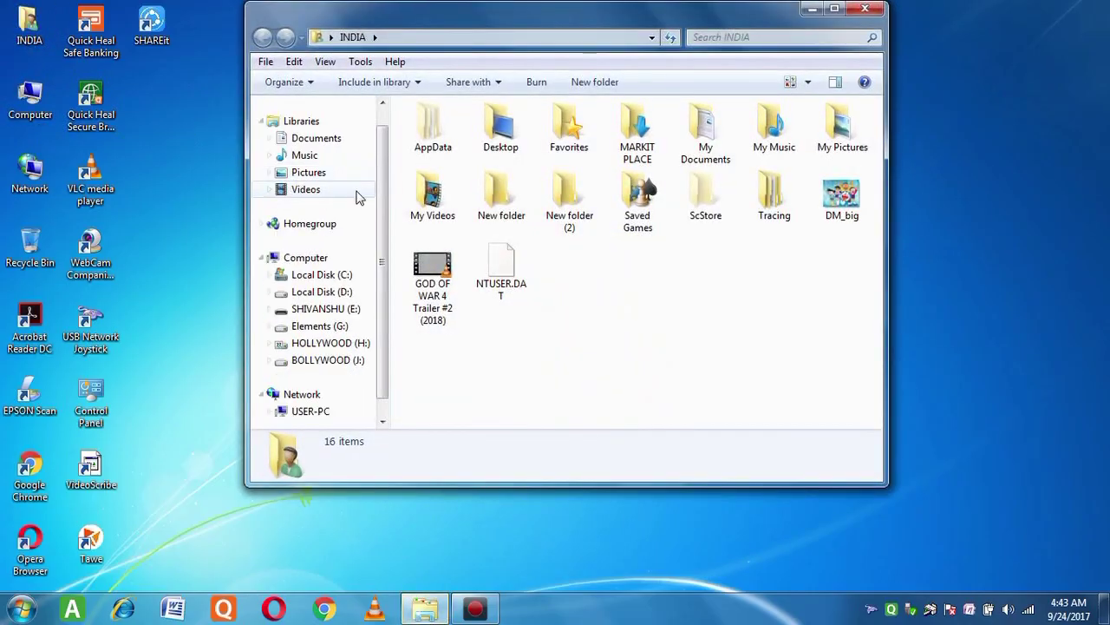
{"action": "double_click", "coordinate": [701, 25]}
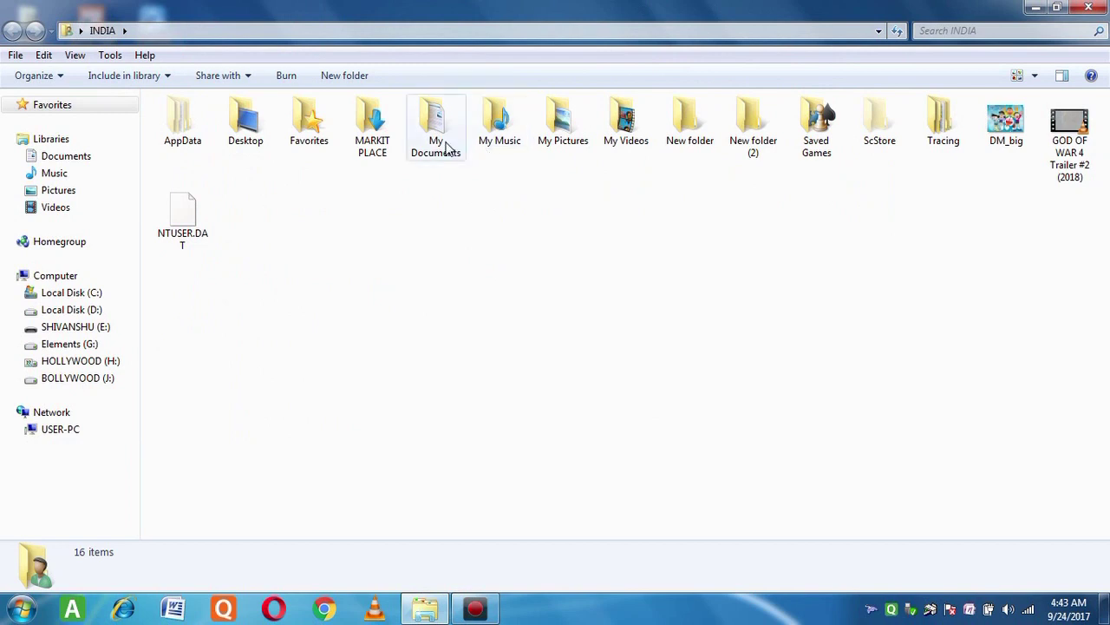
{"action": "double_click", "coordinate": [372, 121]}
{"action": "left_click", "coordinate": [197, 179]}
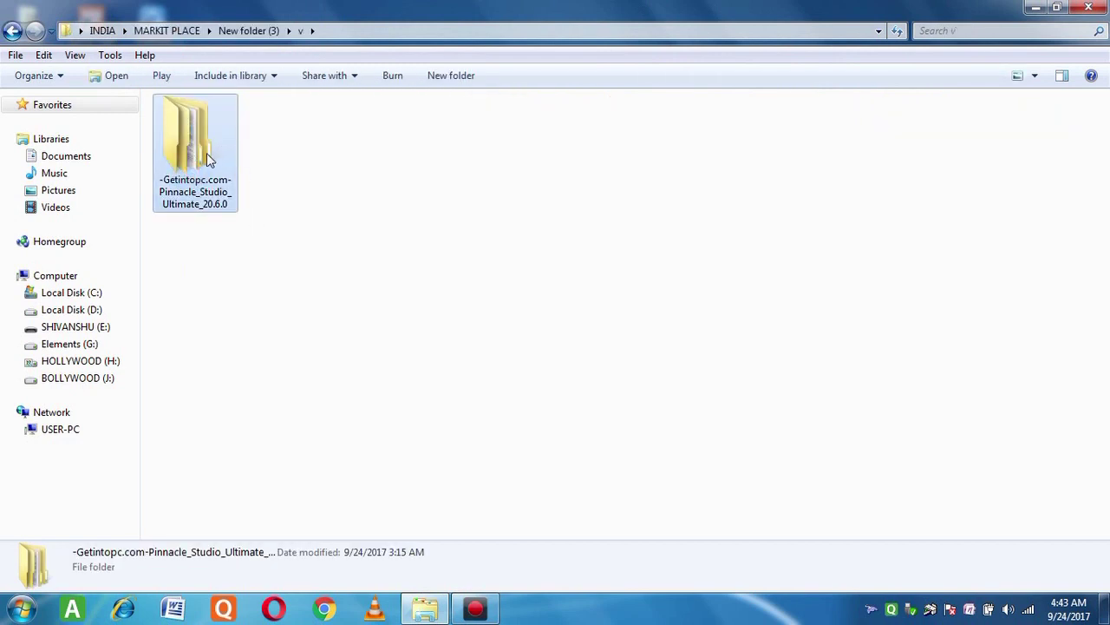
{"action": "left_click", "coordinate": [454, 399]}
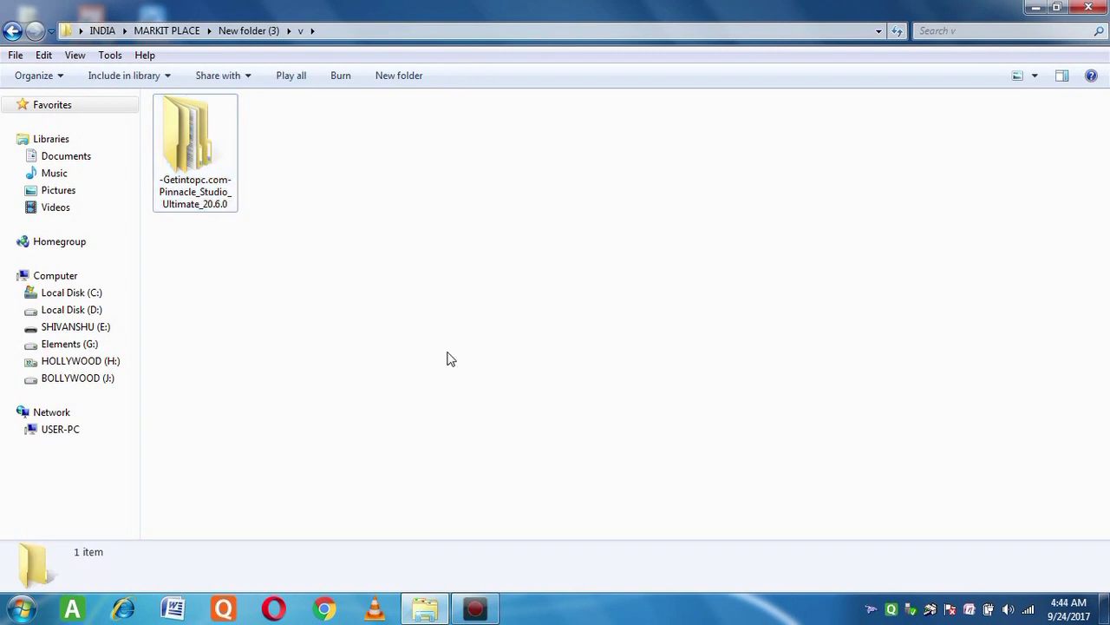
Open the extracted Pinnacle_Studio_Ultimate_20.6.0 folder and go into x86 > Setup > Studio.
{"action": "double_click", "coordinate": [216, 174]}
{"action": "double_click", "coordinate": [223, 129]}
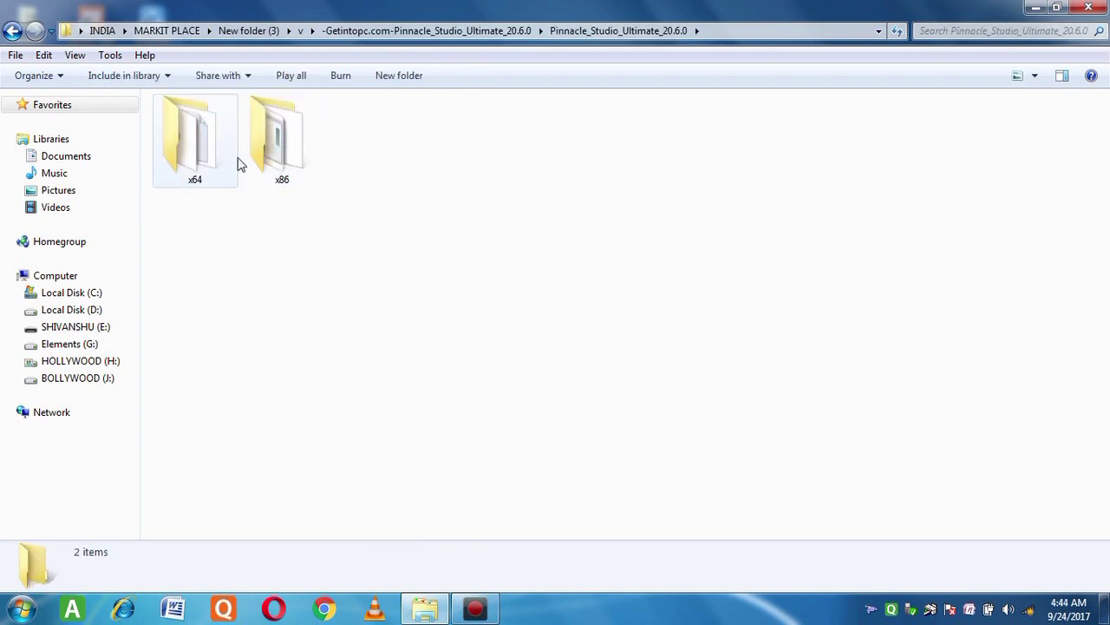
{"action": "double_click", "coordinate": [267, 149]}
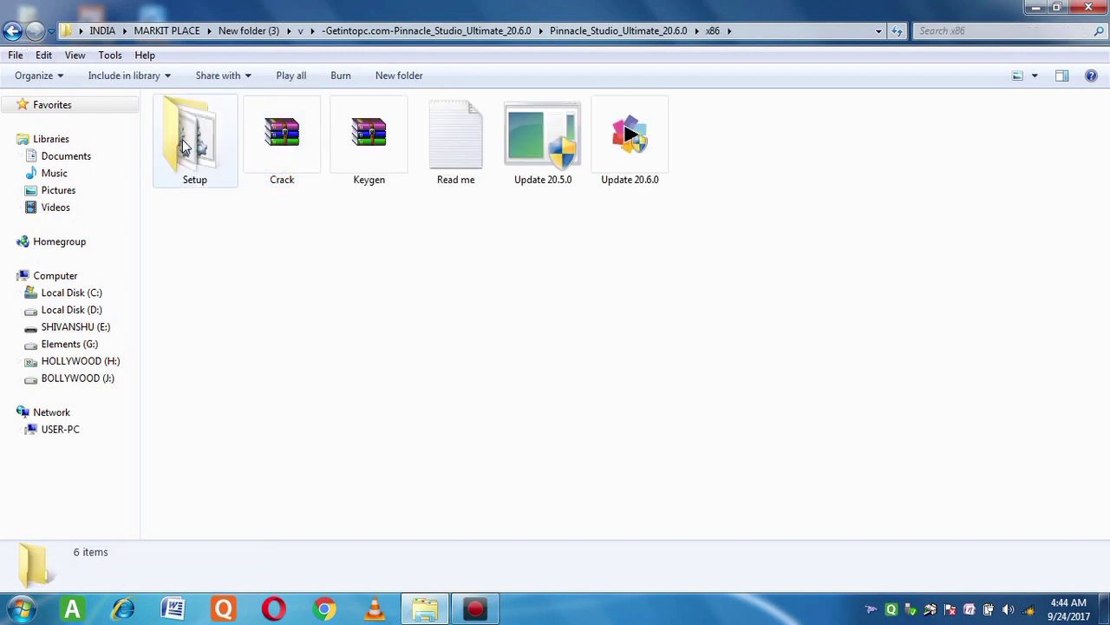
{"action": "double_click", "coordinate": [208, 165]}
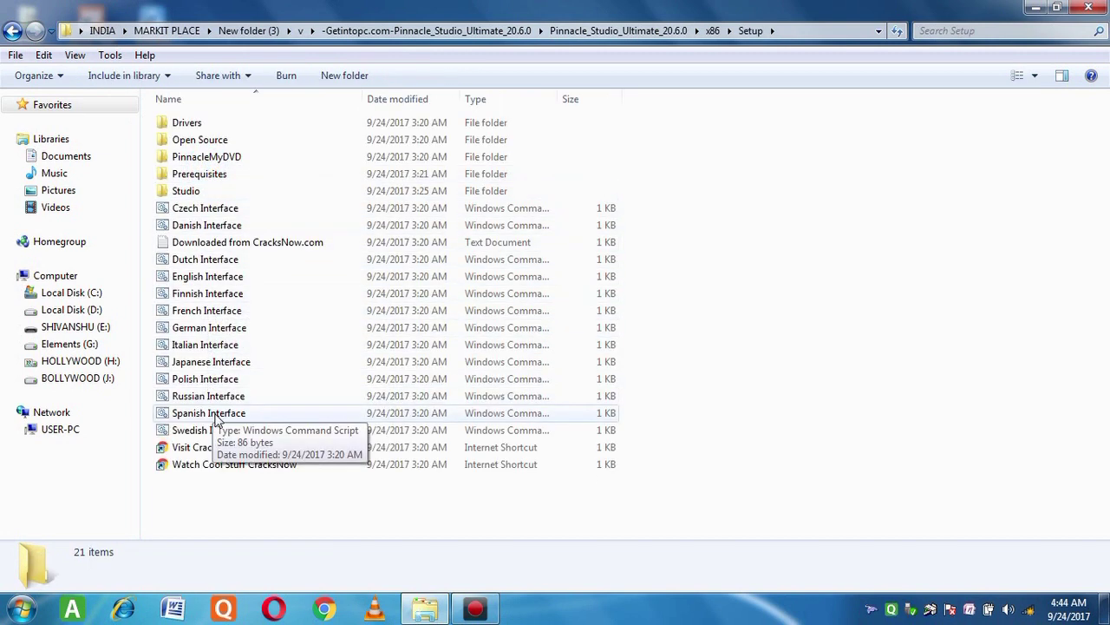
{"action": "double_click", "coordinate": [229, 193]}
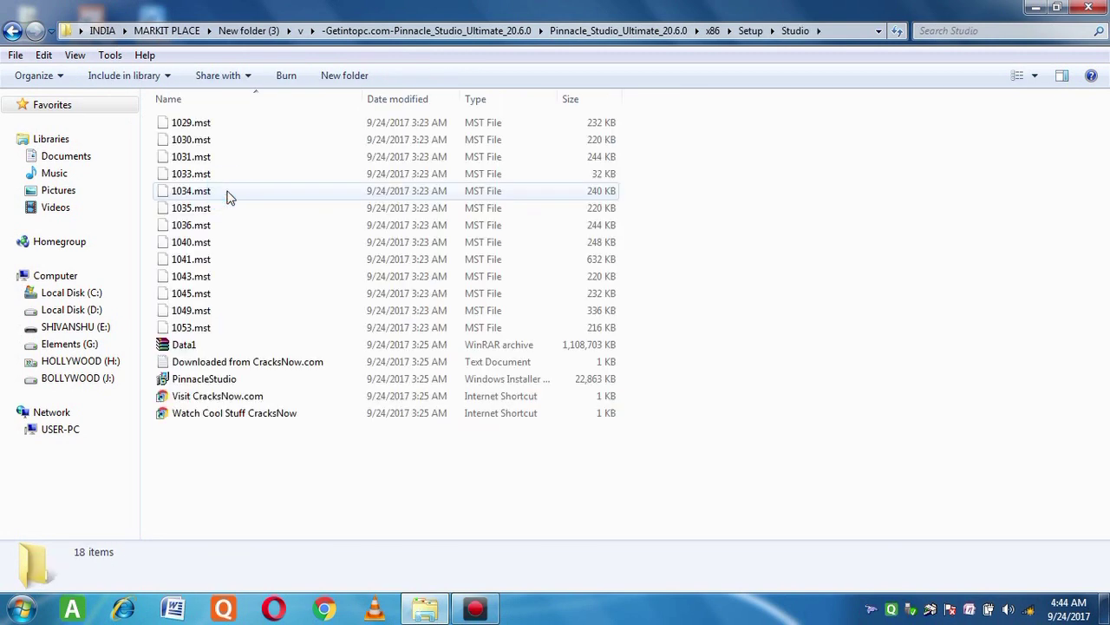
Launch the PinnacleStudio installer package and allow it to run despite the security warning.
{"action": "double_click", "coordinate": [250, 382]}
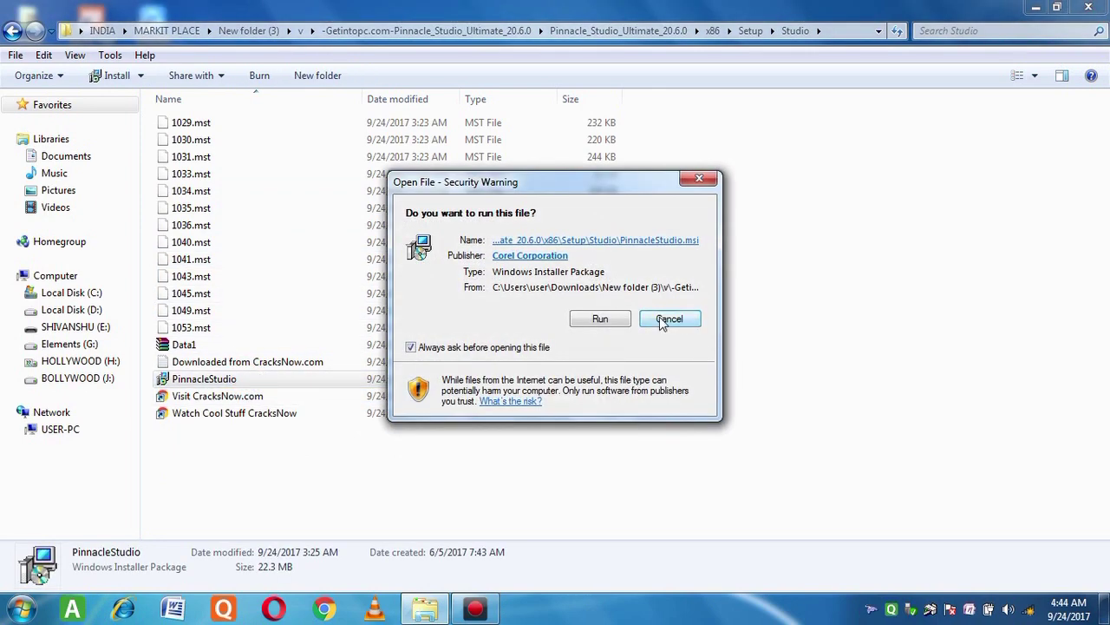
{"action": "left_click", "coordinate": [603, 321]}
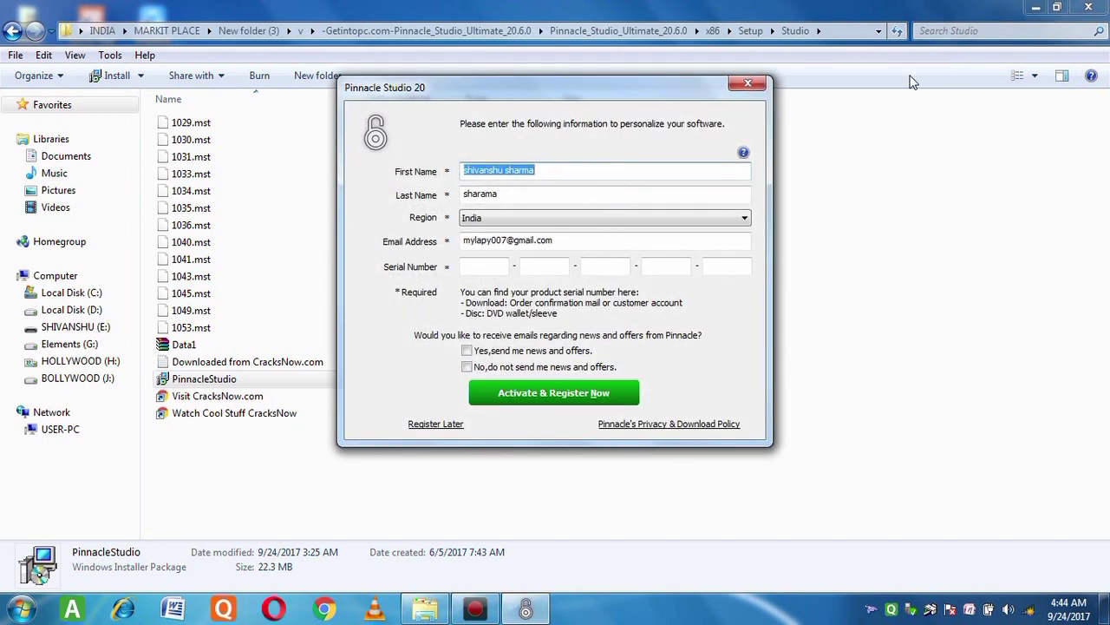
{"action": "left_click", "coordinate": [593, 153]}
Go back to the x86 folder and open the Read me file.
{"action": "left_click", "coordinate": [14, 39]}
{"action": "left_click", "coordinate": [13, 35]}
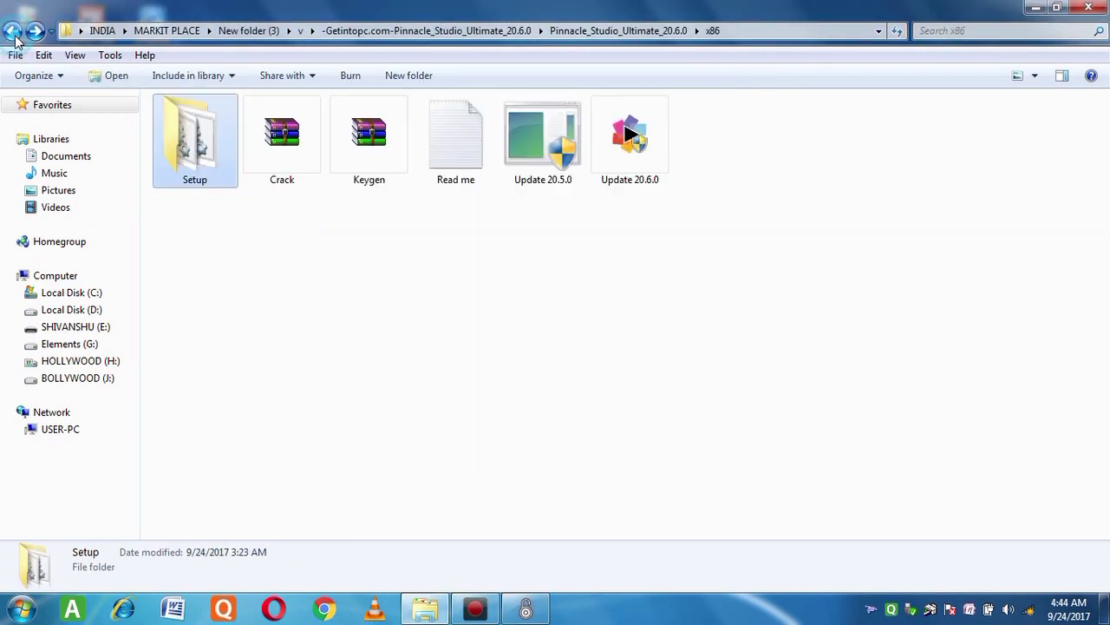
{"action": "double_click", "coordinate": [451, 177]}
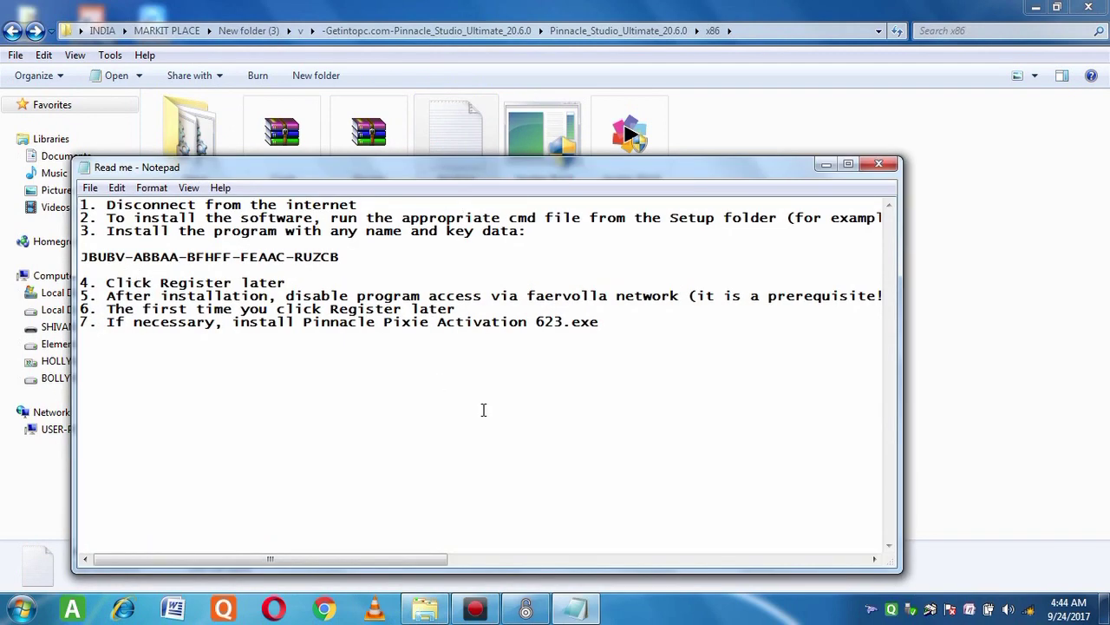
Copy the first block of the serial number from the Read me file into the first Serial Number field.
{"action": "left_click", "coordinate": [525, 610]}
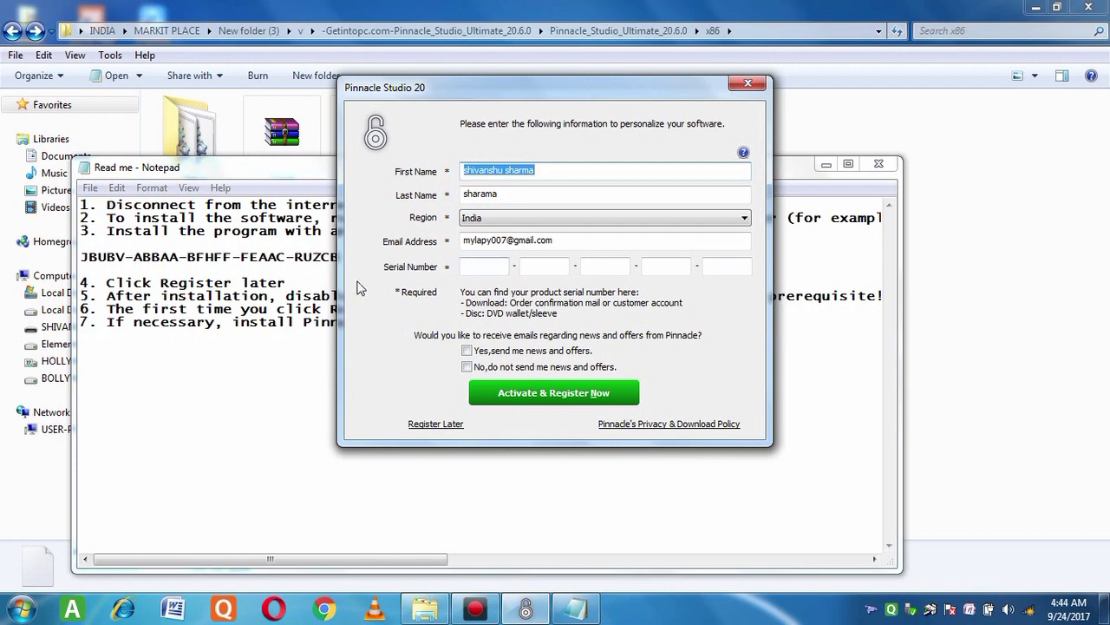
{"action": "left_click_drag", "start_coordinate": [80, 257], "coordinate": [125, 260]}
{"action": "right_click", "coordinate": [119, 263]}
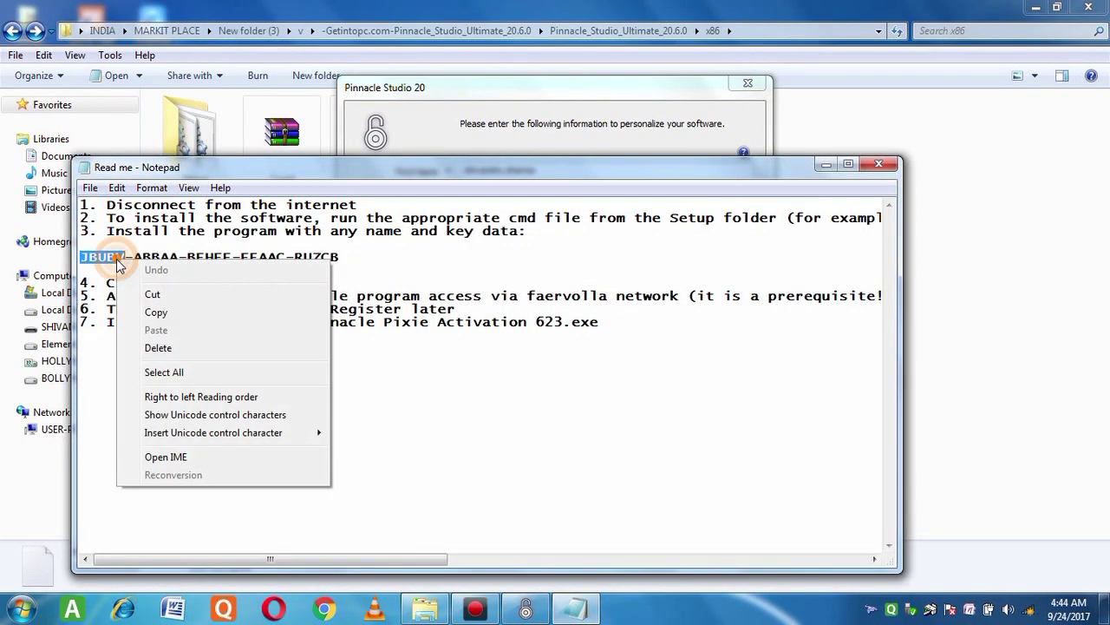
{"action": "left_click", "coordinate": [154, 313]}
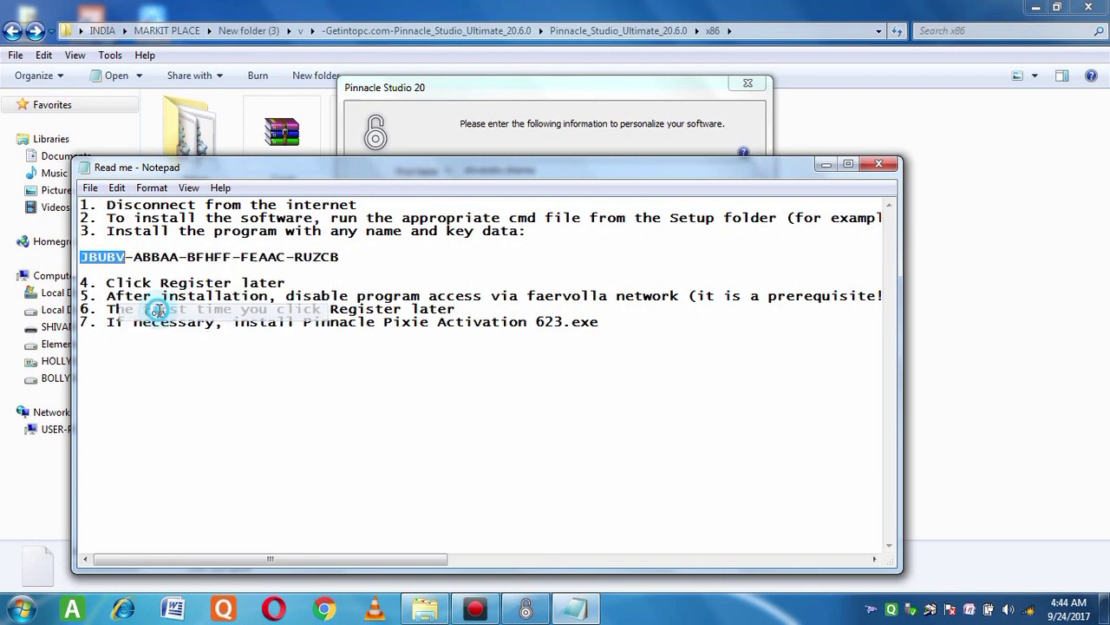
{"action": "left_click", "coordinate": [824, 164]}
{"action": "right_click", "coordinate": [481, 265]}
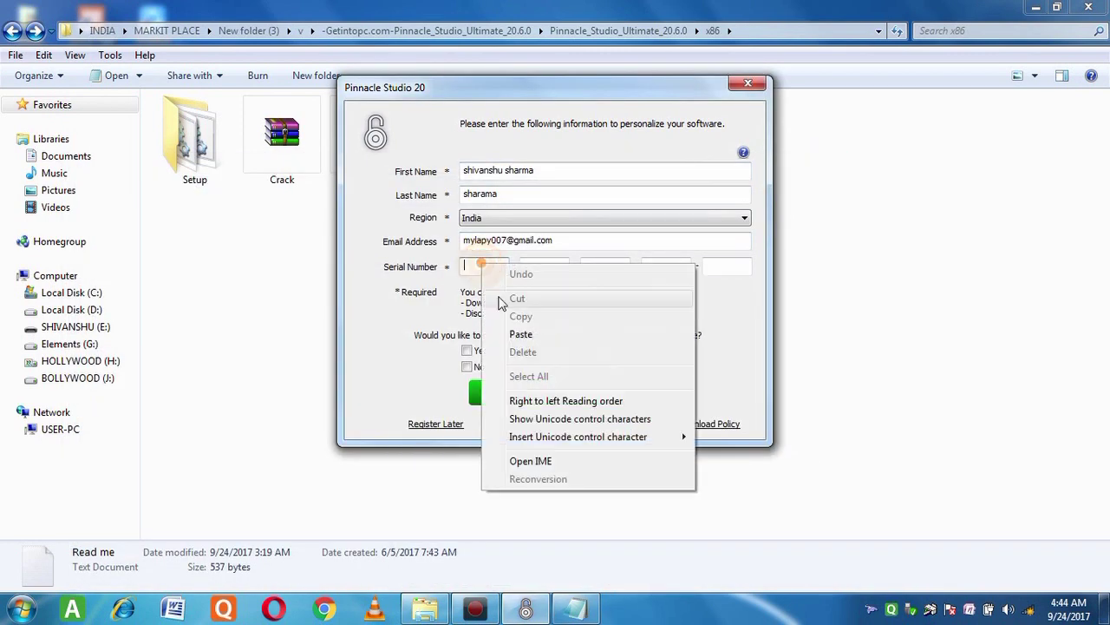
{"action": "left_click", "coordinate": [516, 334]}
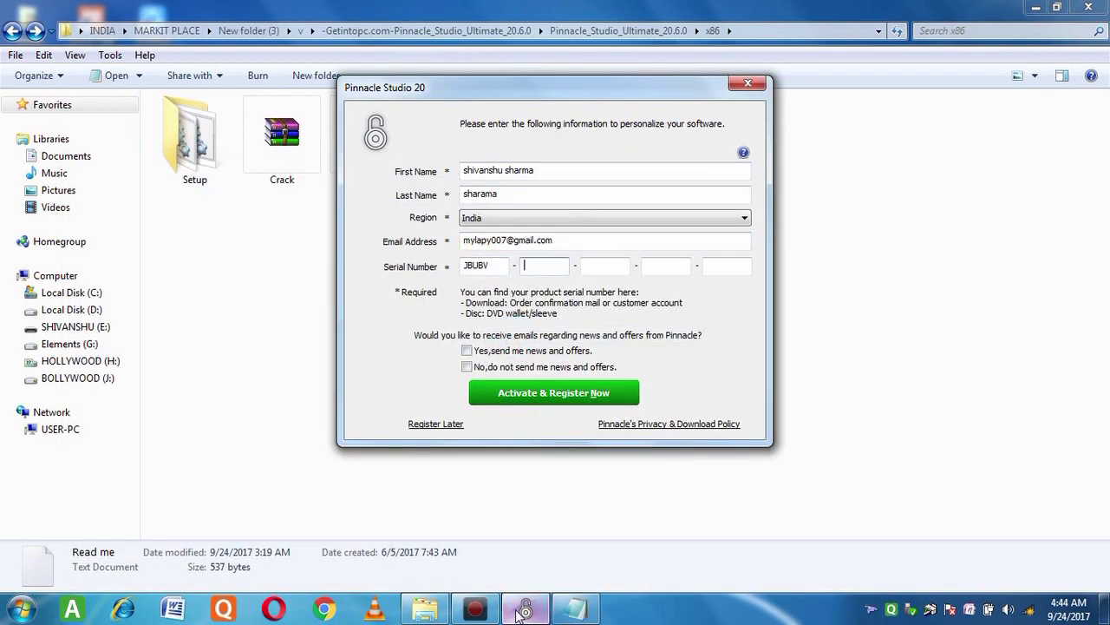
Place the registration dialog beside the Read me file and fill in the remaining Serial Number blocks.
{"action": "left_click", "coordinate": [575, 609]}
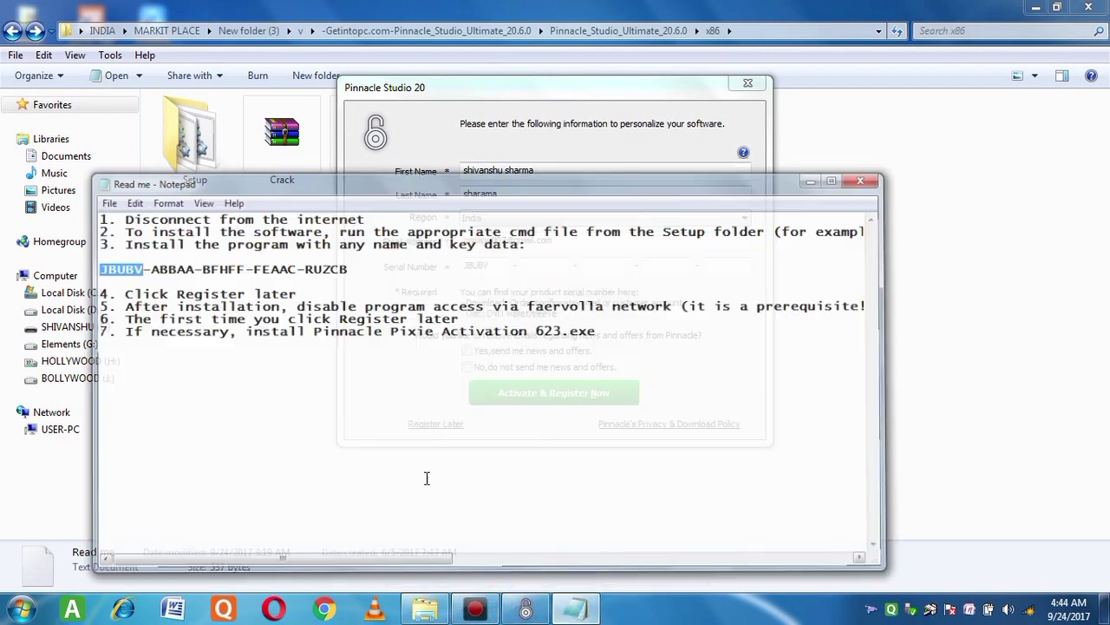
{"action": "left_click_drag", "start_coordinate": [631, 84], "coordinate": [858, 146]}
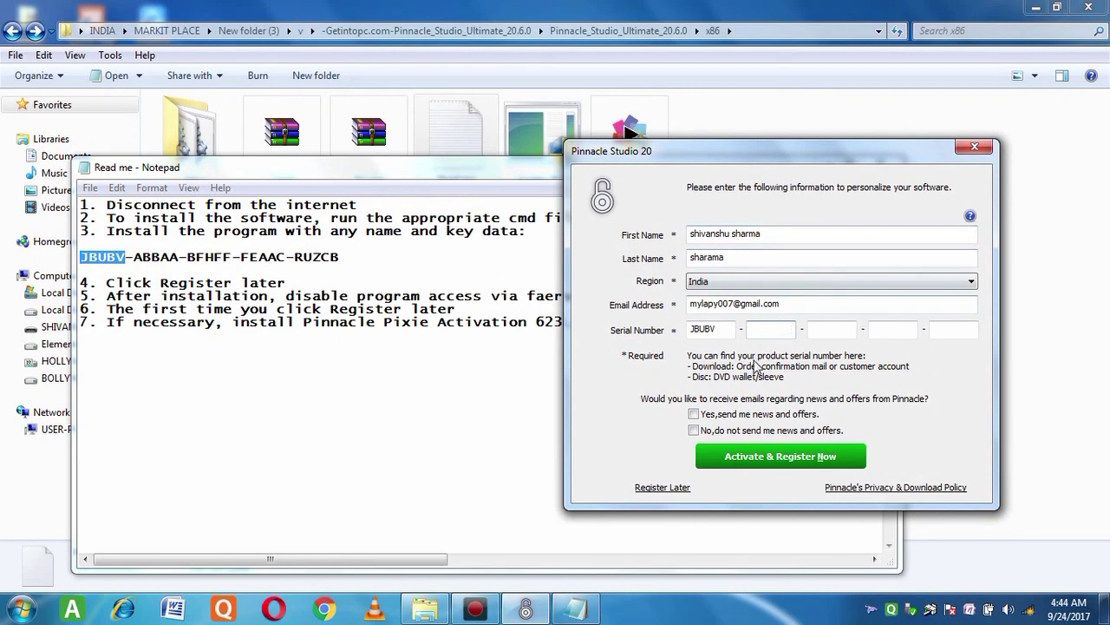
{"action": "key", "text": "ctrl+v"}
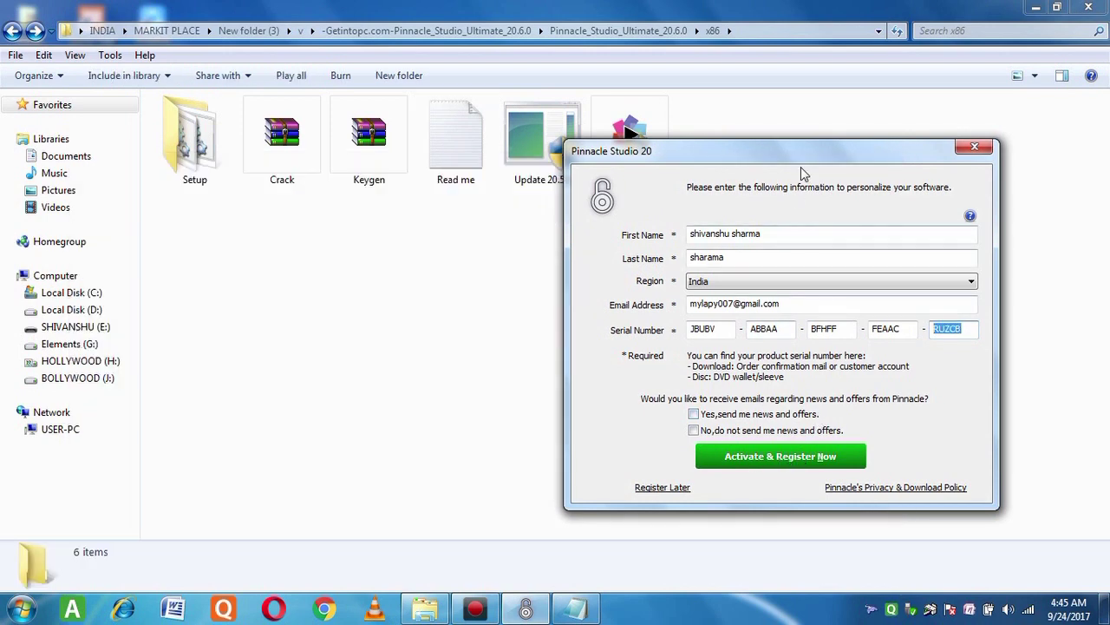
Decline news and offers in the registration dialog and submit it with Activate & Register Now.
{"action": "left_click_drag", "start_coordinate": [807, 159], "coordinate": [562, 132]}
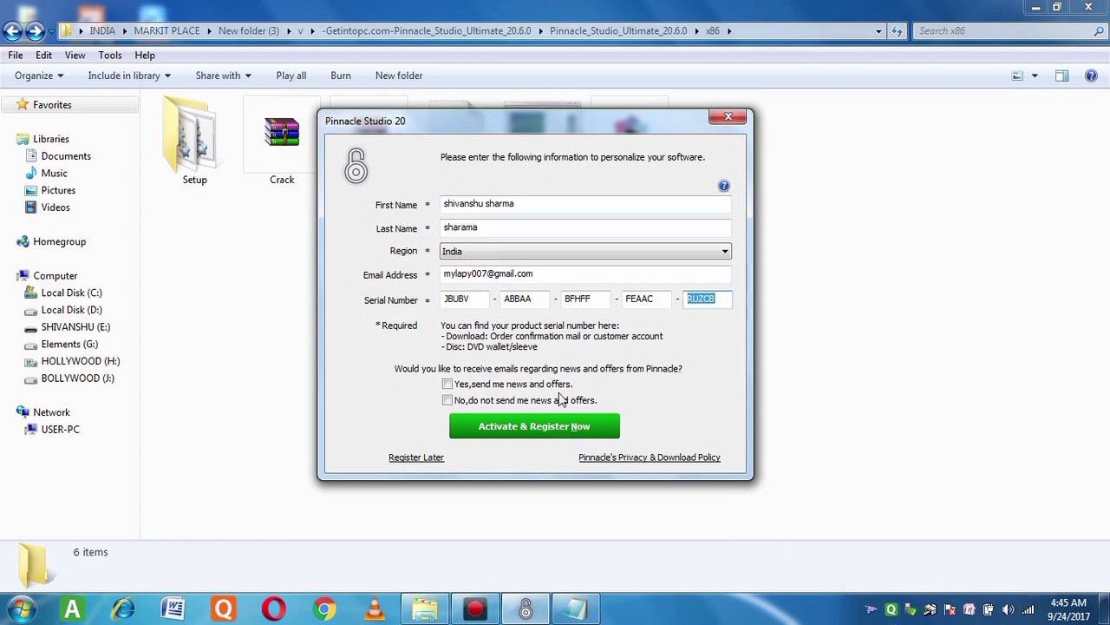
{"action": "left_click", "coordinate": [484, 402]}
{"action": "left_click", "coordinate": [510, 426]}
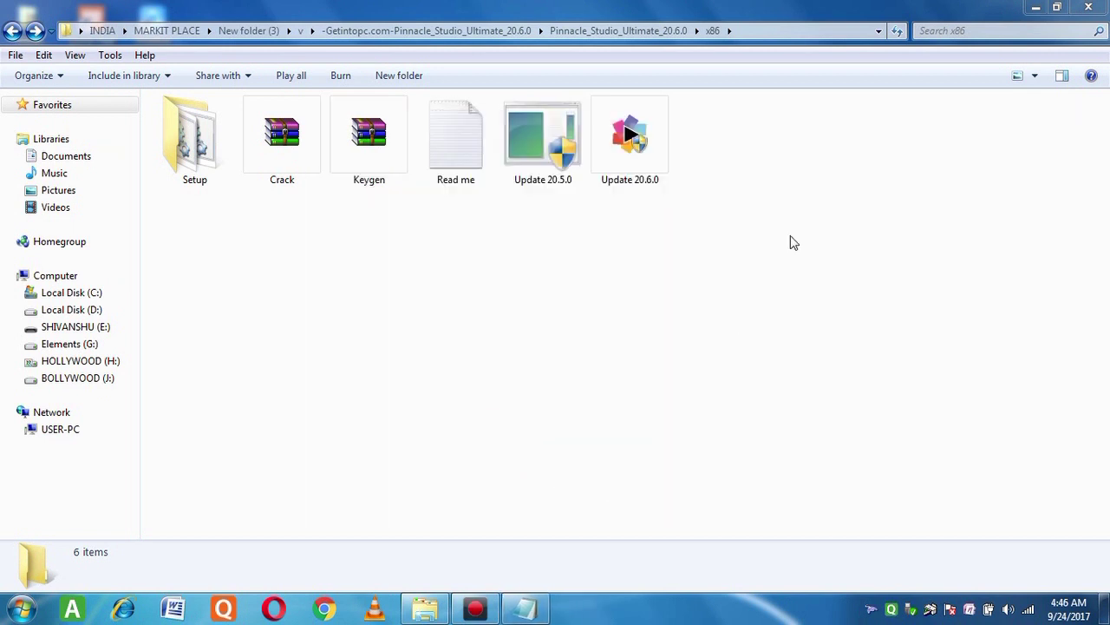
Minimize the folder and Read me windows, then accept the license agreement in the Pinnacle Studio 20 installer and continue to the destination settings.
{"action": "left_click", "coordinate": [1036, 7]}
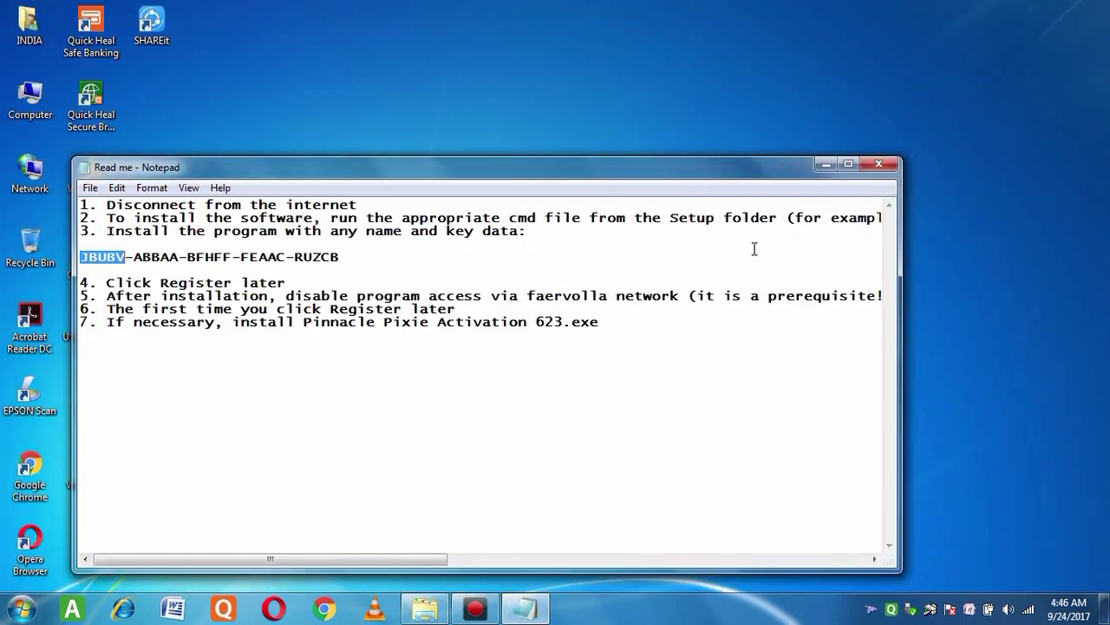
{"action": "left_click", "coordinate": [839, 165]}
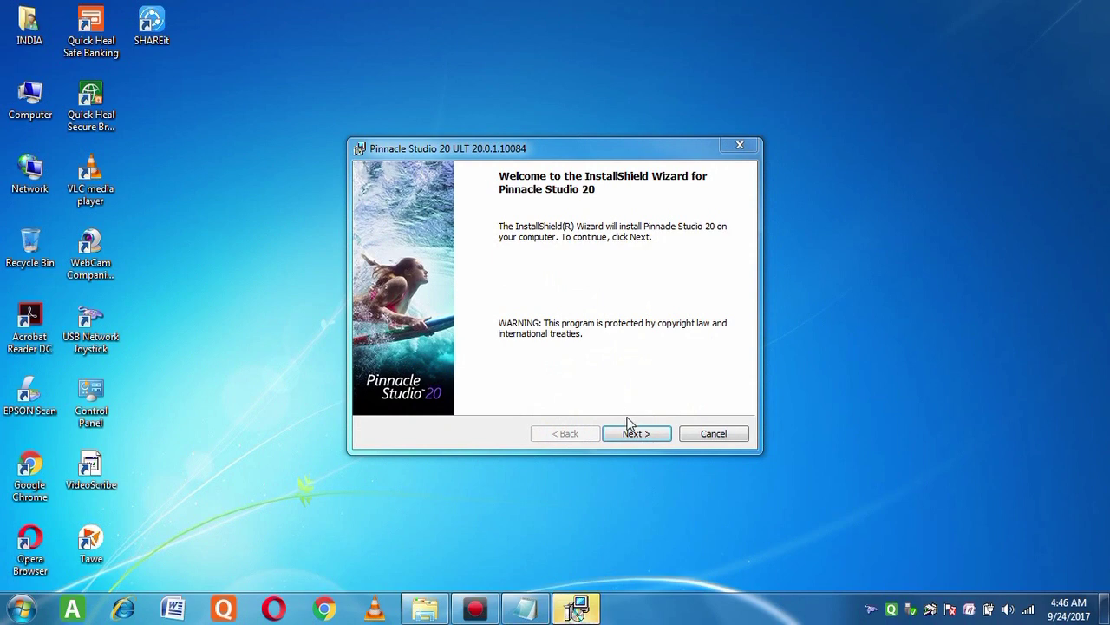
{"action": "left_click", "coordinate": [636, 434]}
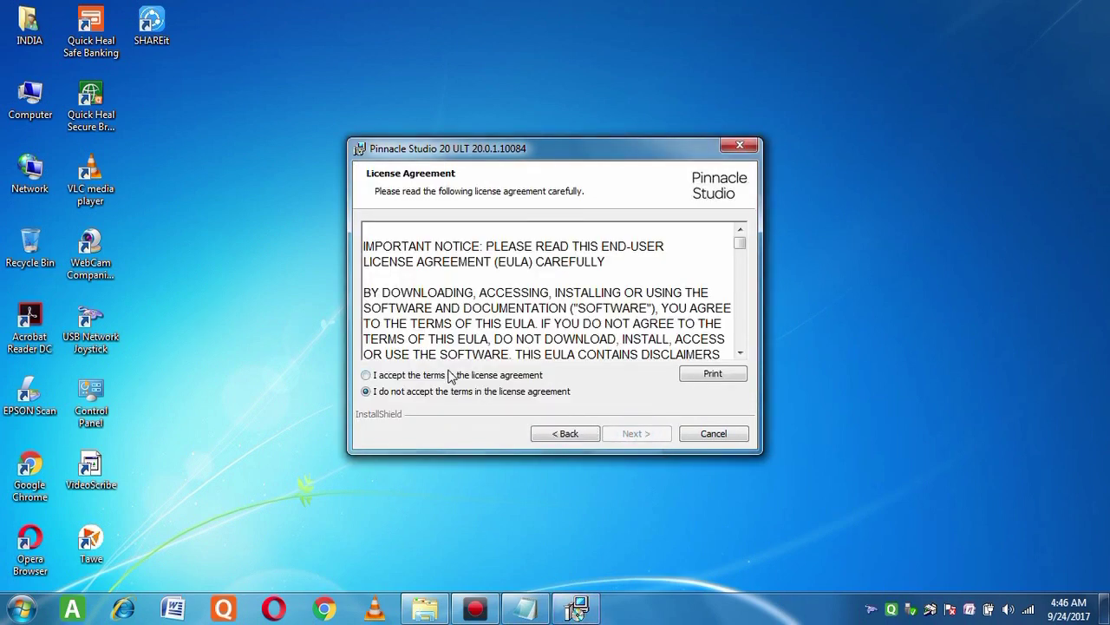
{"action": "left_click", "coordinate": [451, 375]}
{"action": "left_click_drag", "start_coordinate": [742, 247], "coordinate": [733, 351]}
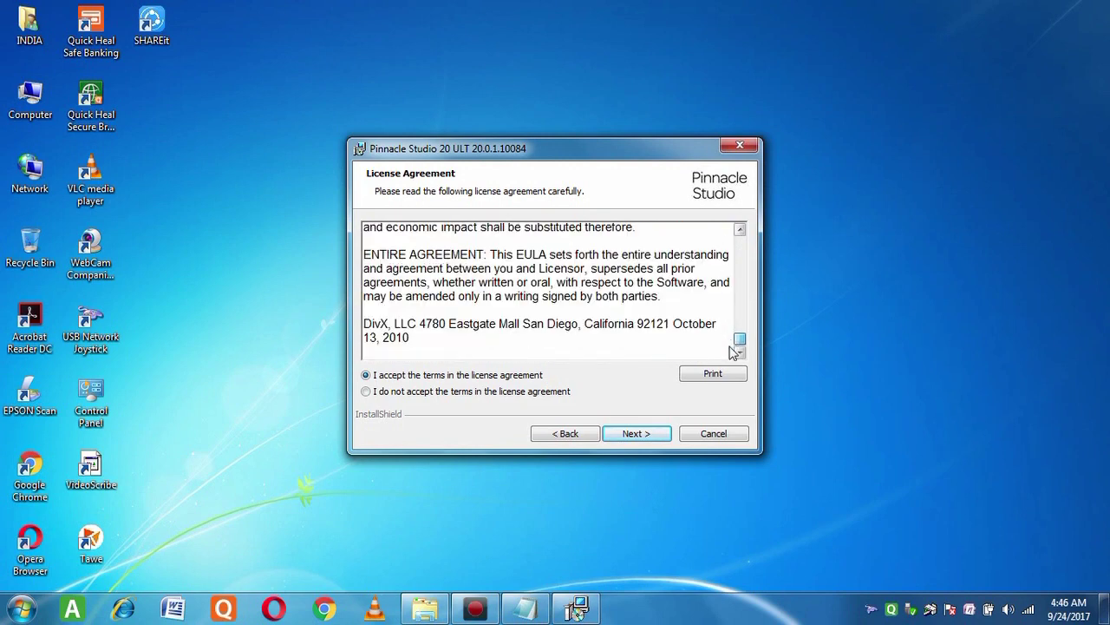
{"action": "left_click", "coordinate": [664, 431]}
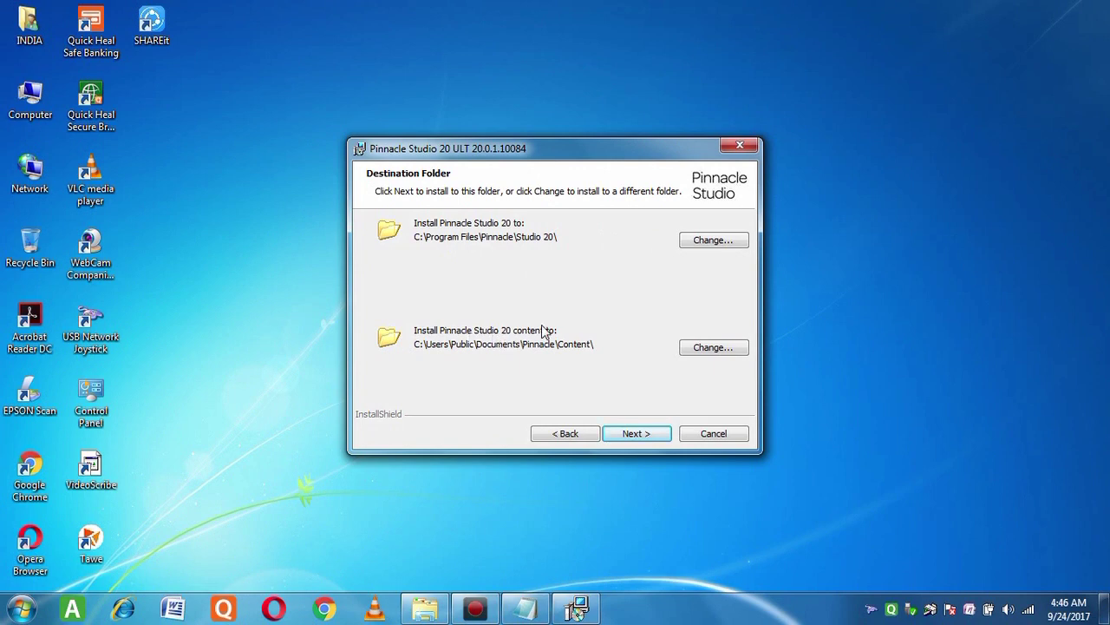
Change the Pinnacle Studio 20 program destination to a new folder named pinn on Local Disk (D:).
{"action": "left_click", "coordinate": [707, 243]}
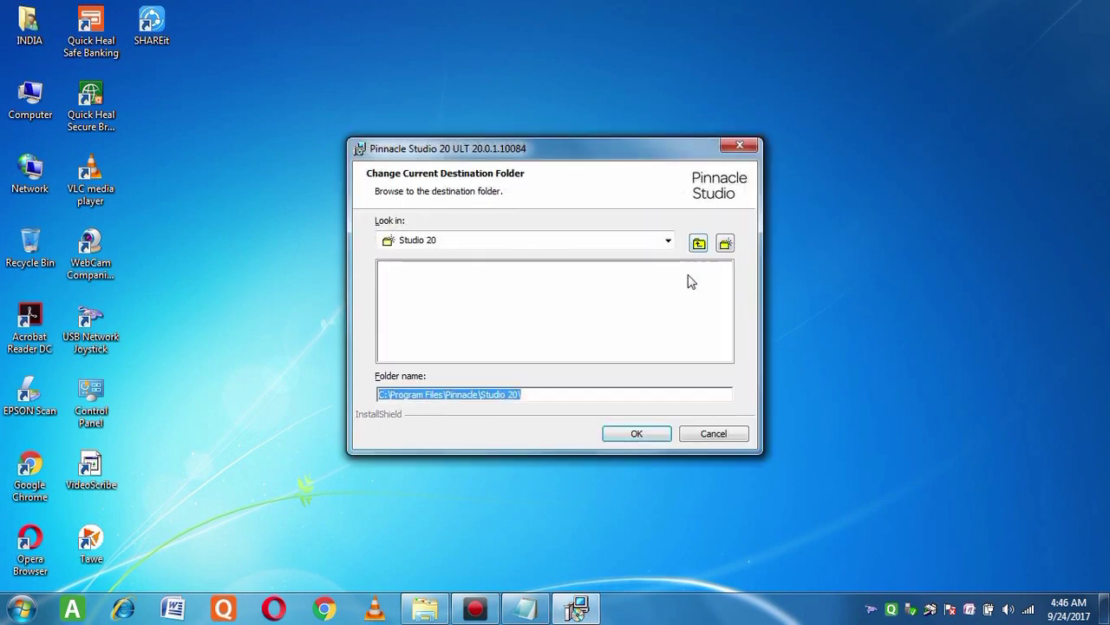
{"action": "left_click", "coordinate": [669, 242]}
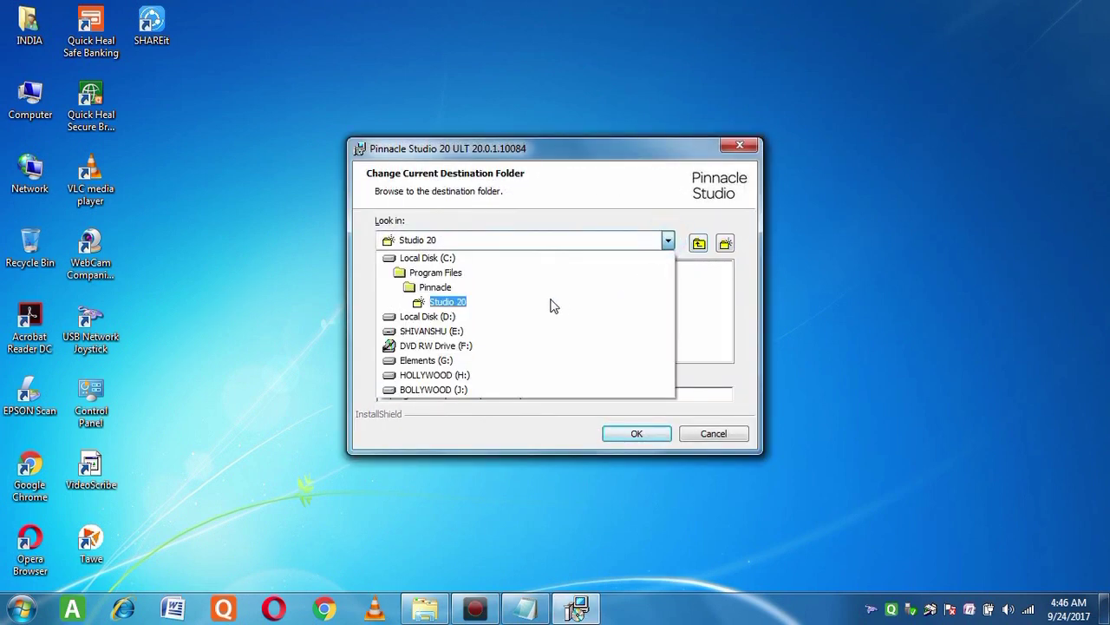
{"action": "left_click", "coordinate": [447, 317]}
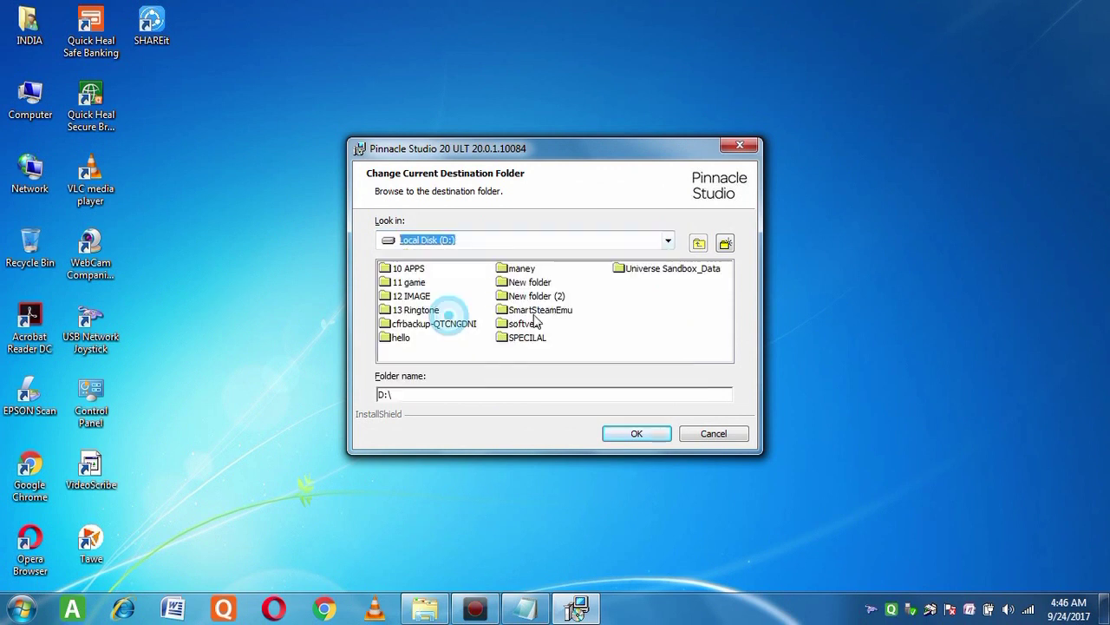
{"action": "left_click", "coordinate": [723, 243]}
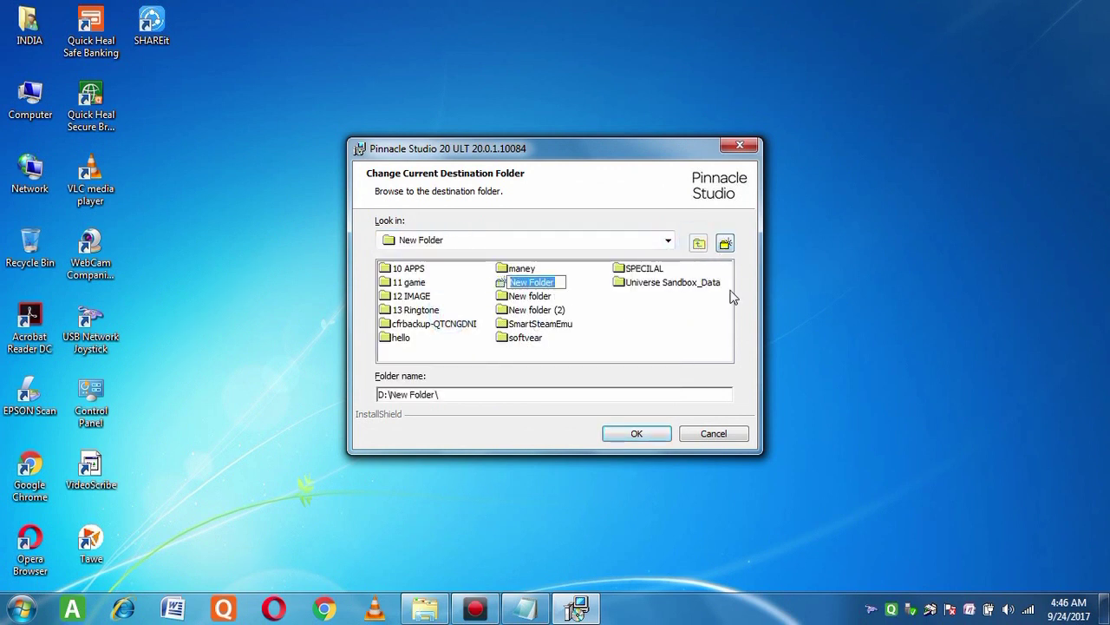
{"action": "key", "text": "BackSpace"}
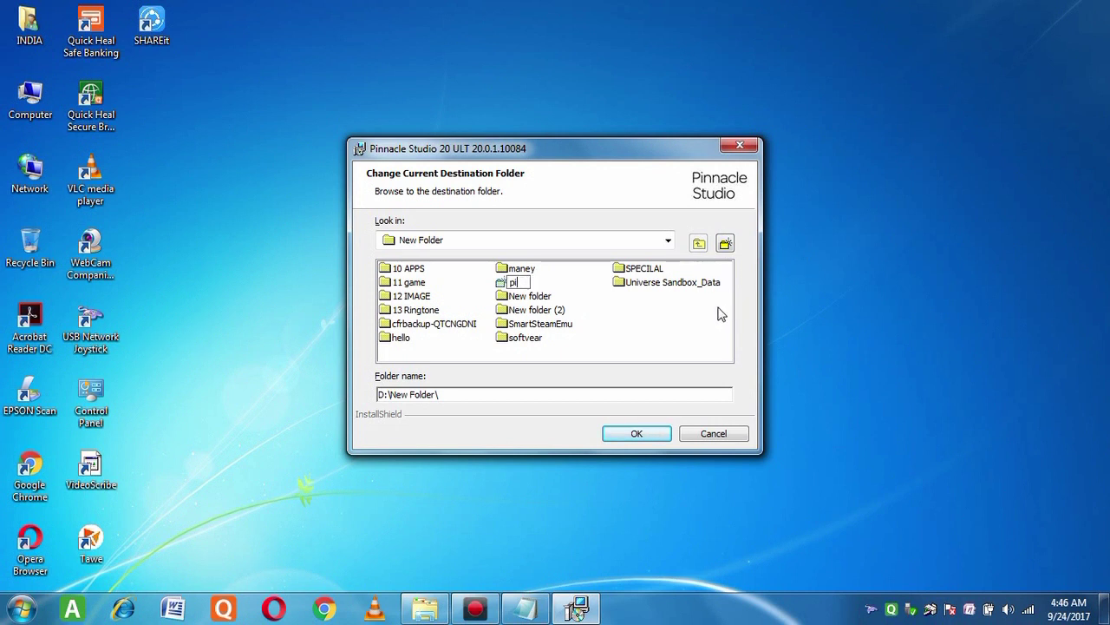
{"action": "left_click", "coordinate": [642, 433]}
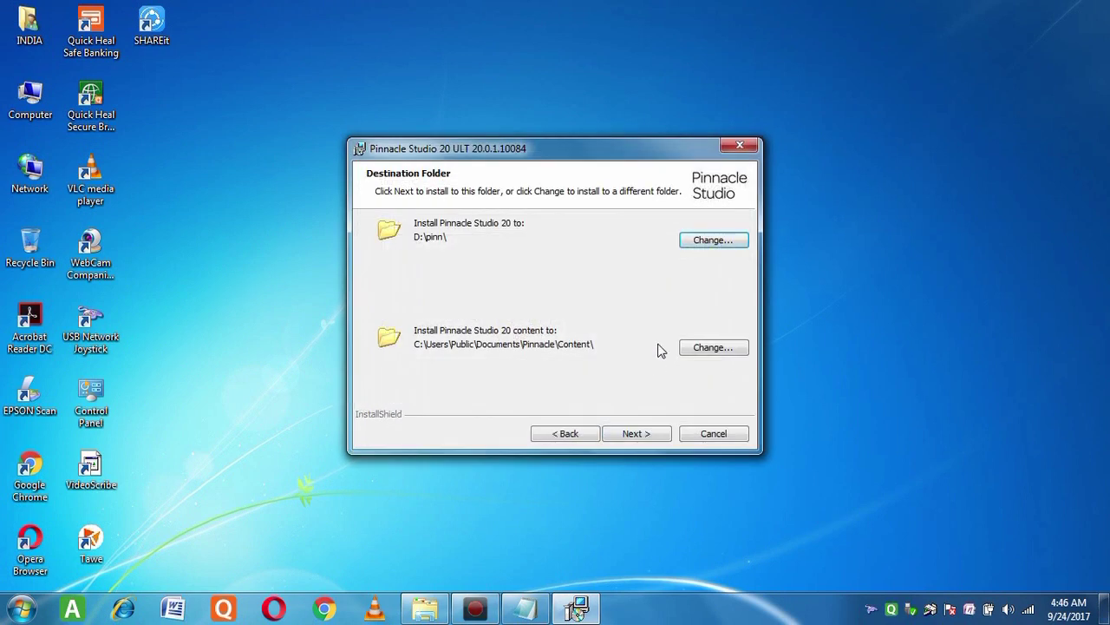
Change the Pinnacle Studio 20 content destination to a pinn folder on Local Disk (D:).
{"action": "left_click", "coordinate": [689, 347]}
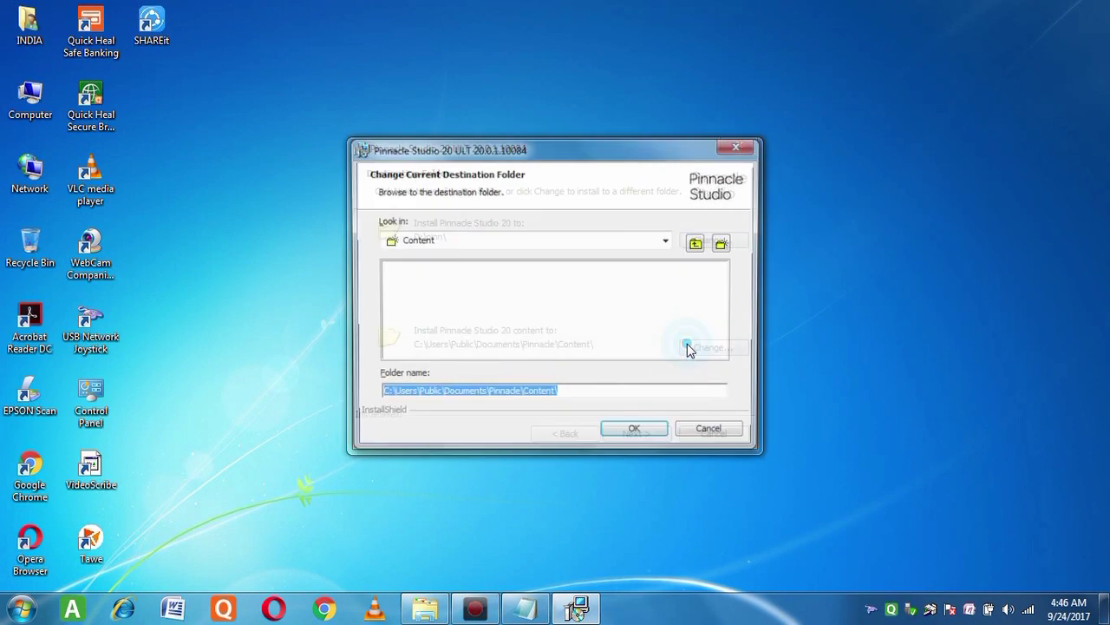
{"action": "left_click", "coordinate": [668, 240]}
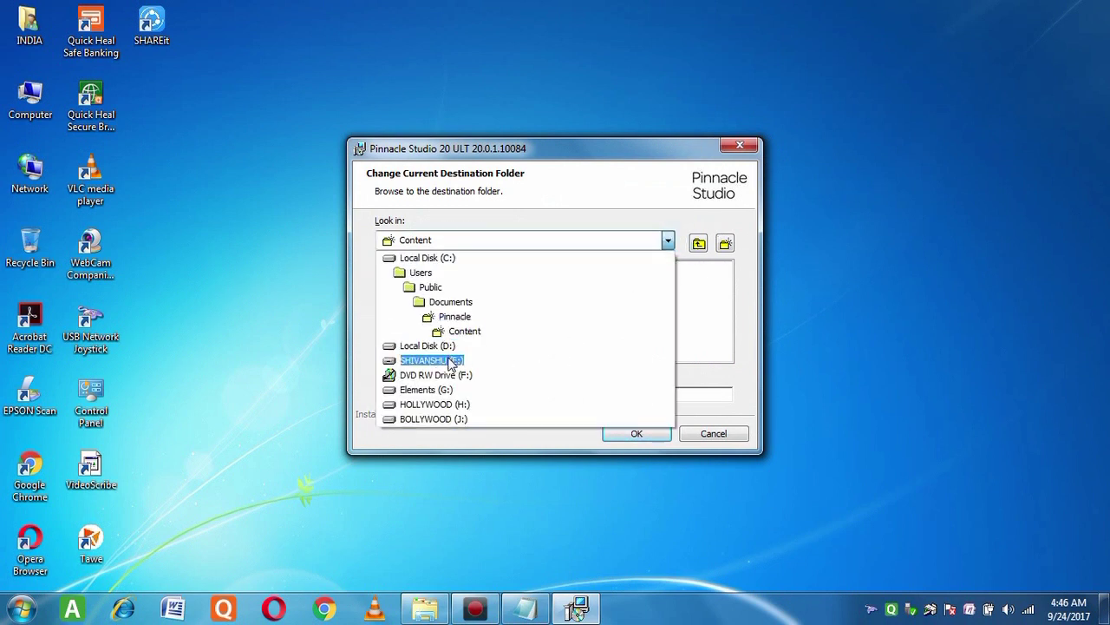
{"action": "left_click", "coordinate": [403, 344]}
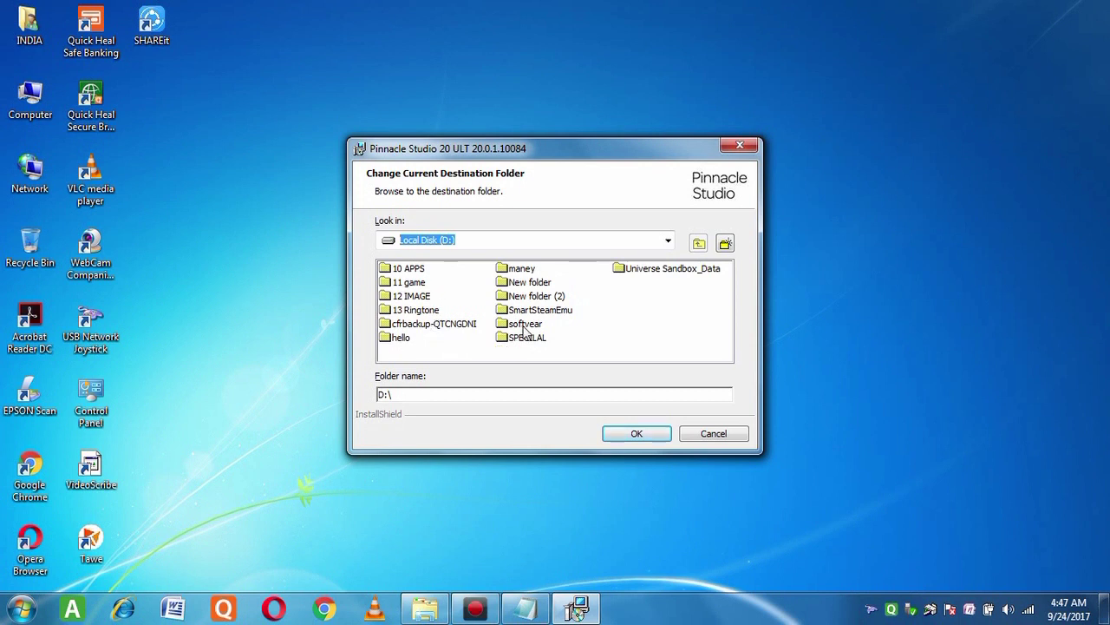
{"action": "left_click", "coordinate": [726, 243]}
{"action": "key", "text": "BackSpace"}
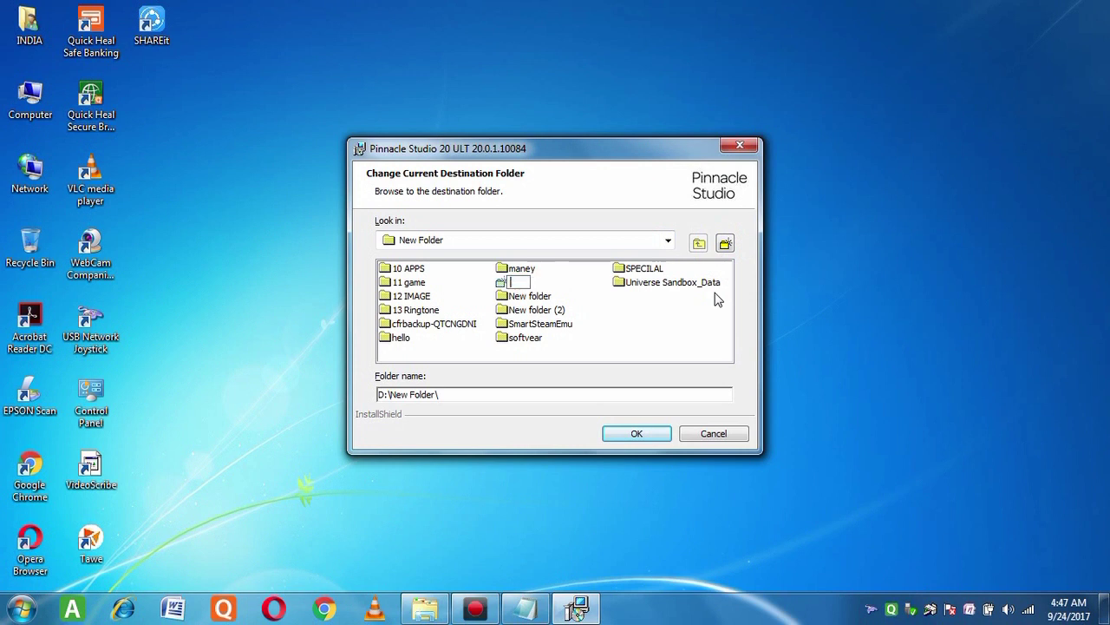
{"action": "type", "text": "pinn"}
{"action": "left_click", "coordinate": [637, 433]}
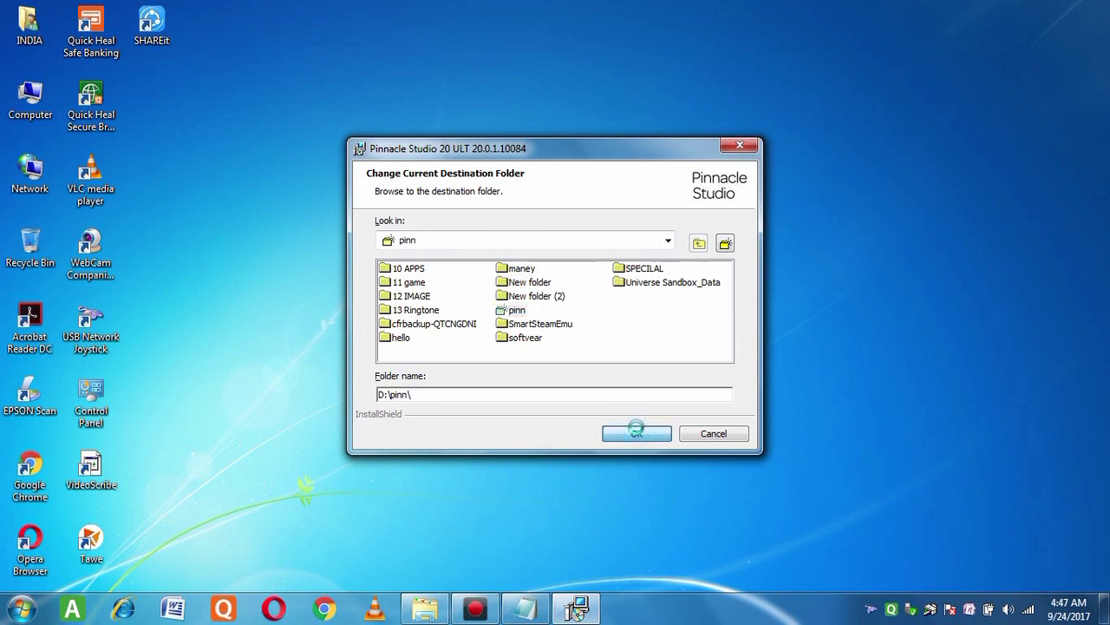
Proceed with the chosen destination folders, run the installation and finish the InstallShield Wizard.
{"action": "left_click", "coordinate": [636, 433]}
{"action": "left_click", "coordinate": [637, 433]}
{"action": "left_click", "coordinate": [637, 433]}
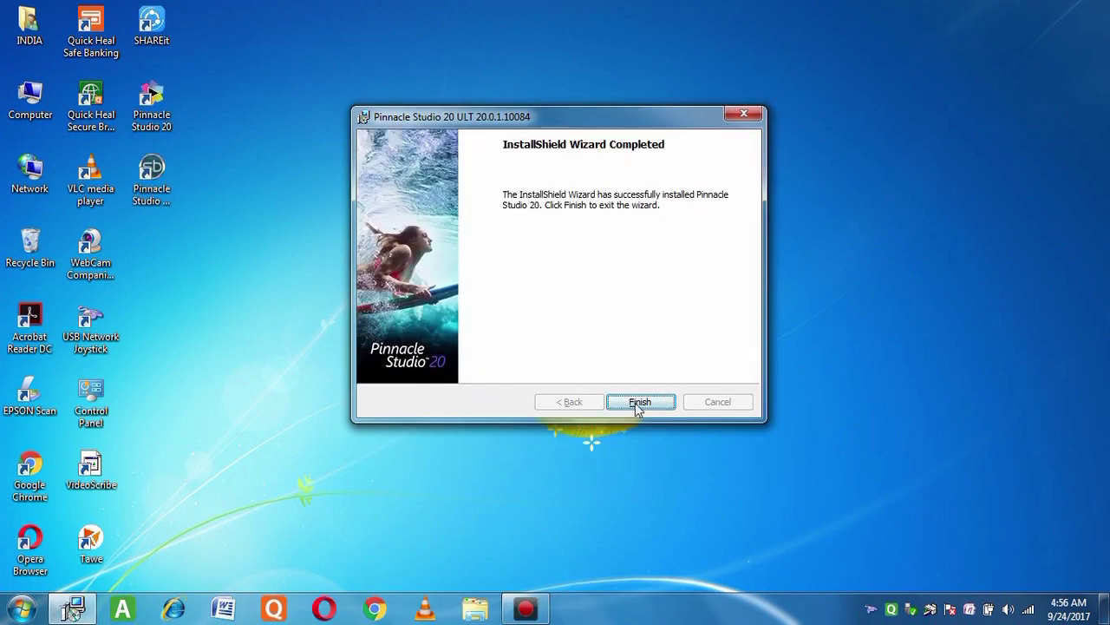
{"action": "left_click", "coordinate": [640, 402]}
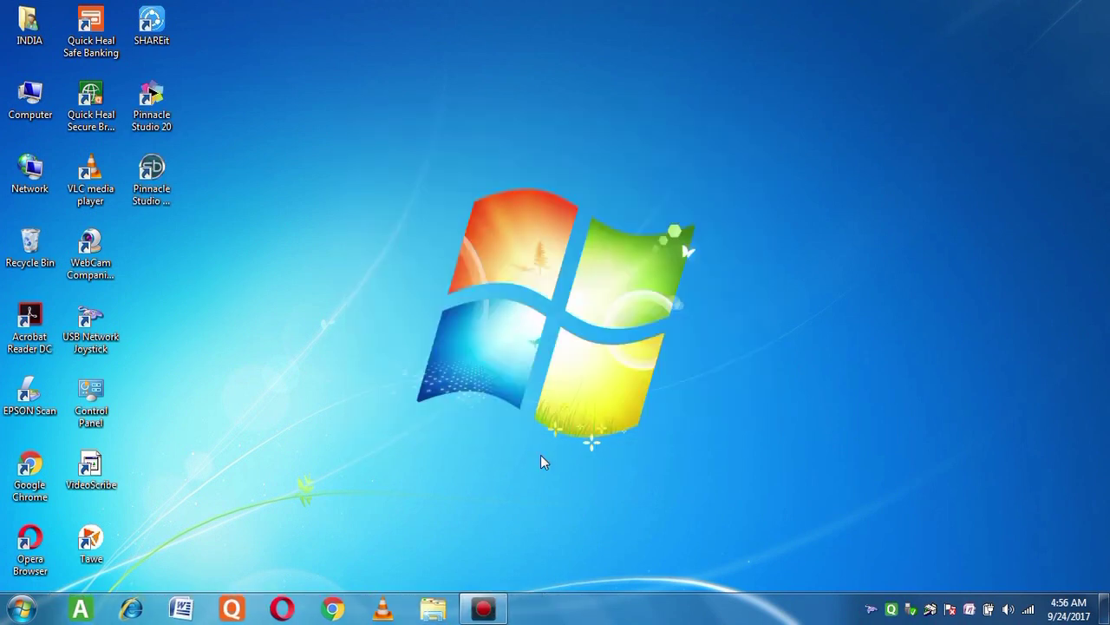
Launch Pinnacle Studio 20 from the desktop, dismissing the welcome message and permanently hiding the Pinnacle Studio 21 upgrade offer.
{"action": "double_click", "coordinate": [153, 104]}
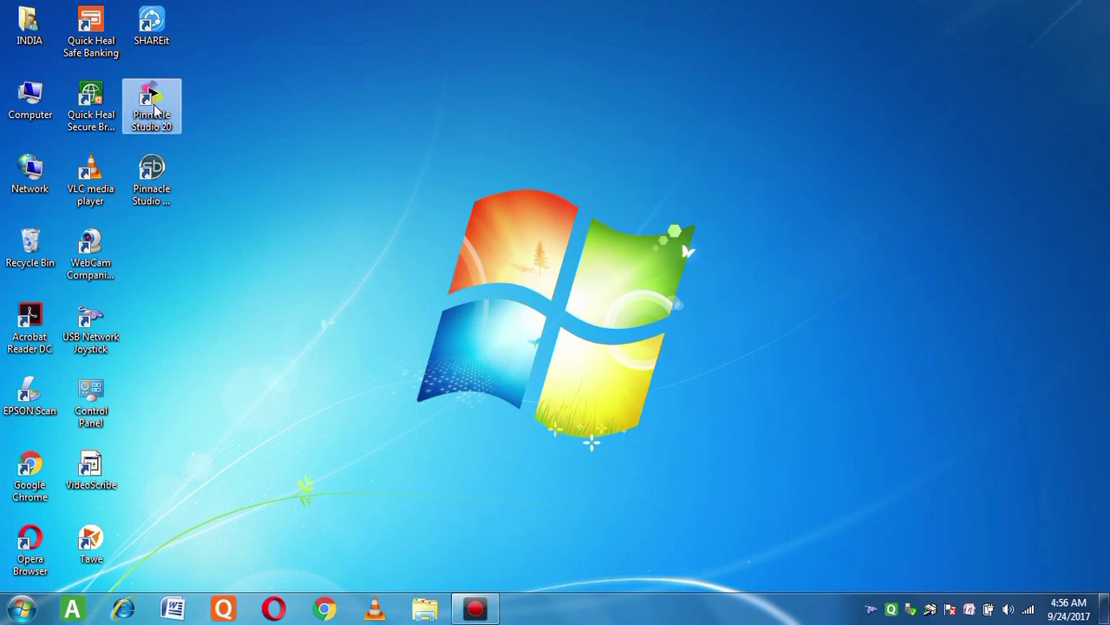
{"action": "right_click", "coordinate": [153, 104]}
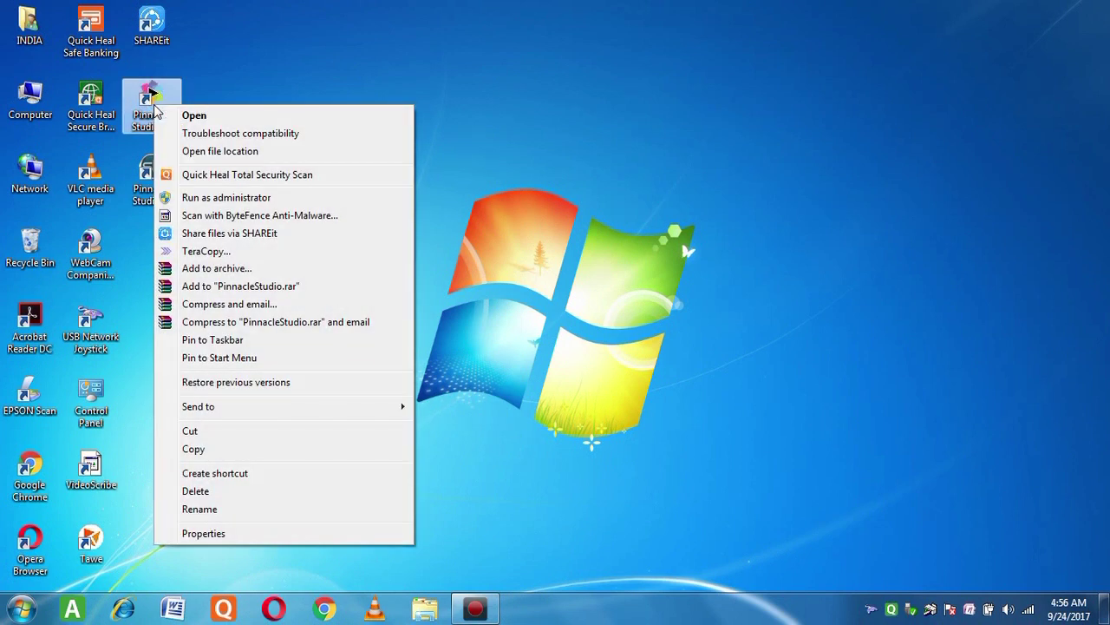
{"action": "left_click", "coordinate": [231, 121]}
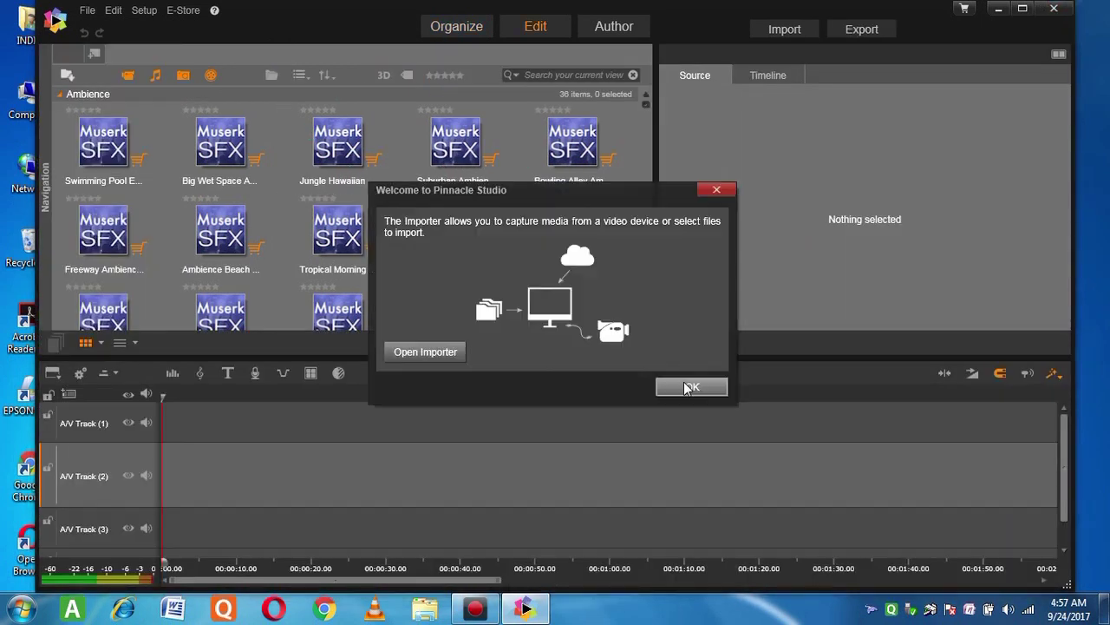
{"action": "left_click", "coordinate": [687, 389]}
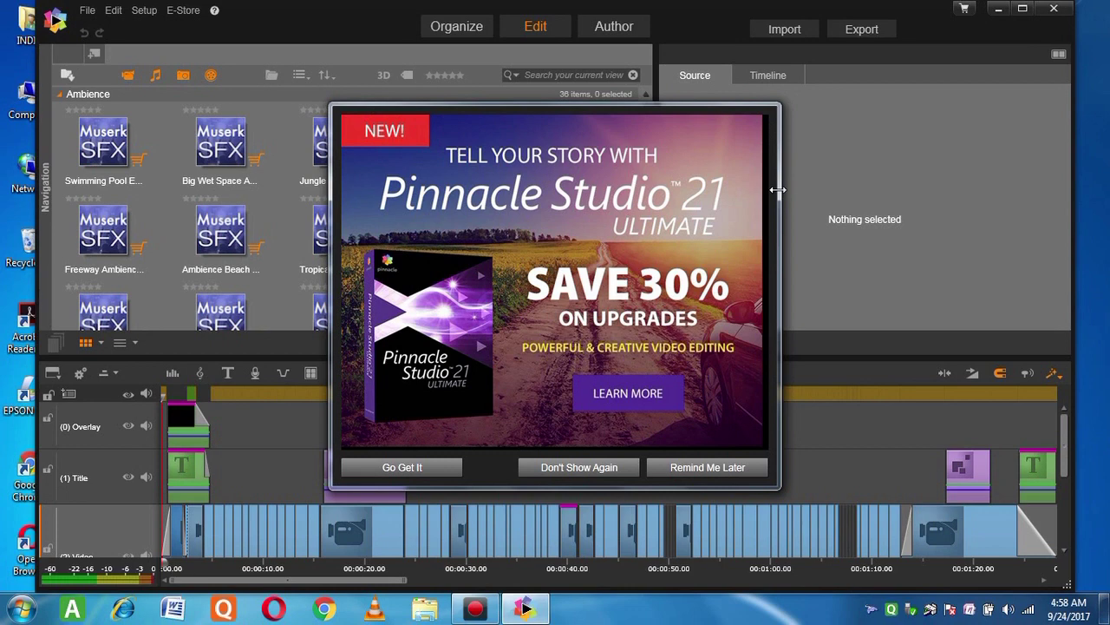
{"action": "left_click", "coordinate": [568, 467]}
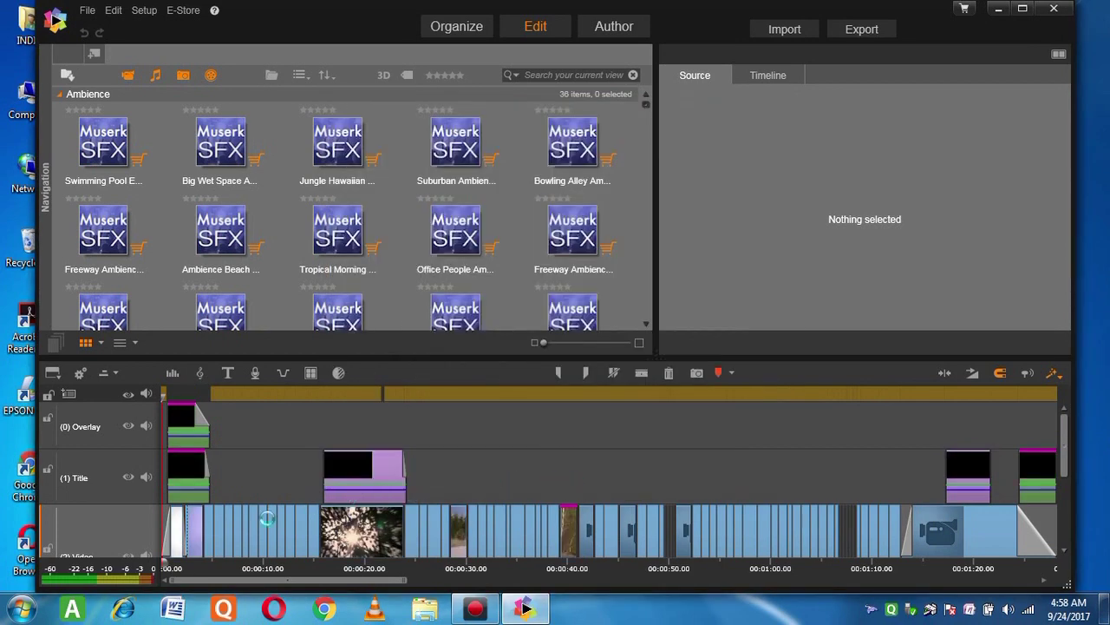
Maximize the editor window and preview The-Sky-is-the-Limit sample movie from the timeline.
{"action": "left_click", "coordinate": [231, 437]}
{"action": "left_click", "coordinate": [848, 344]}
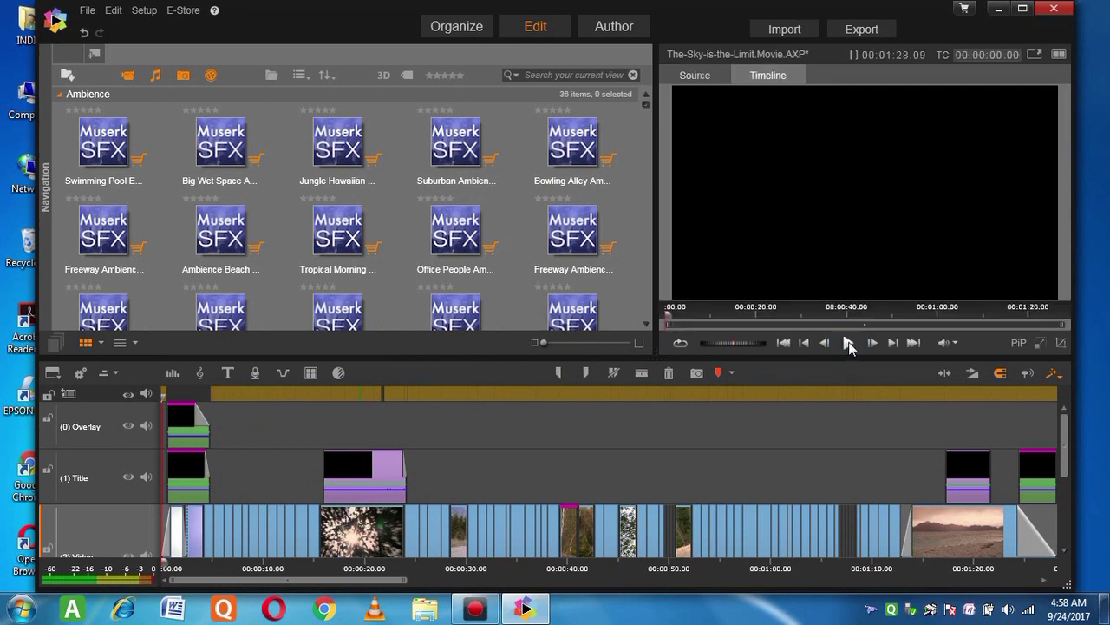
{"action": "left_click", "coordinate": [1023, 8]}
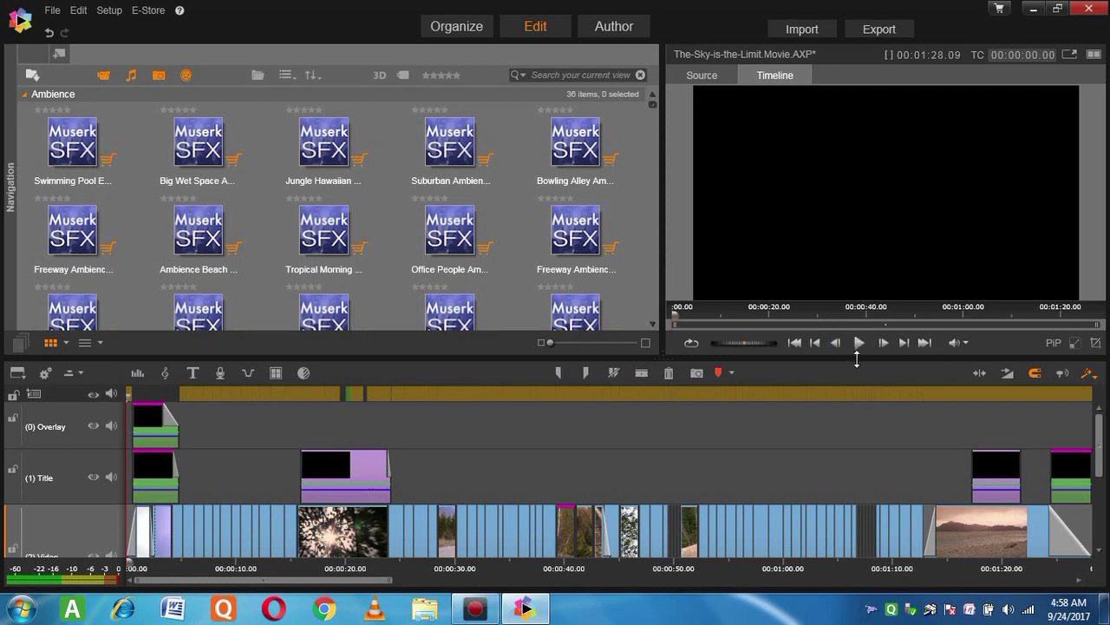
{"action": "key", "text": "space"}
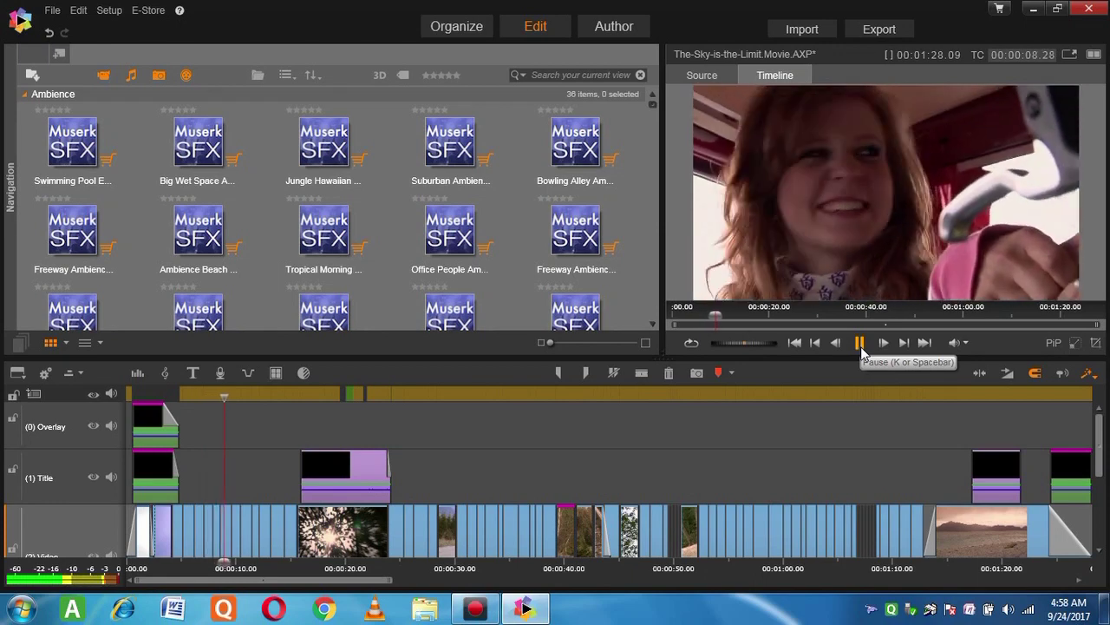
{"action": "left_click", "coordinate": [860, 344]}
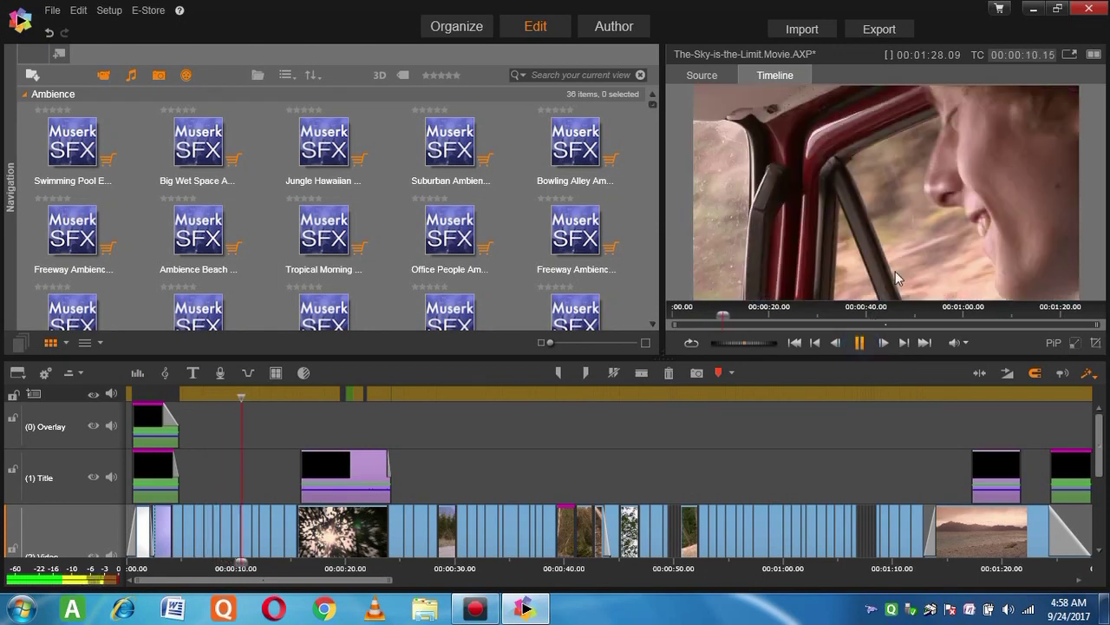